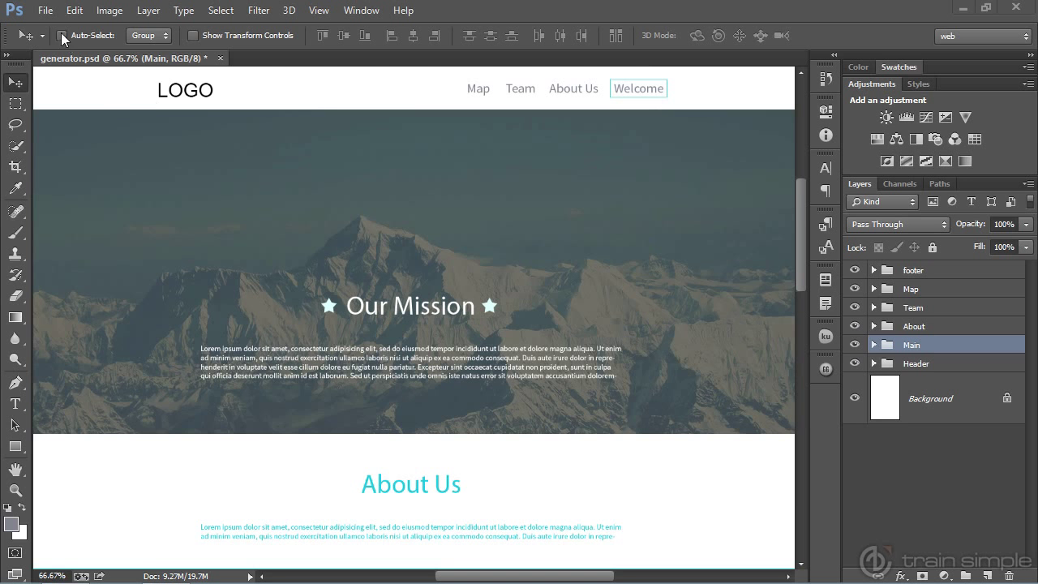
- Turn on automatic generation of image assets for the generator.psd document
click(46, 12)
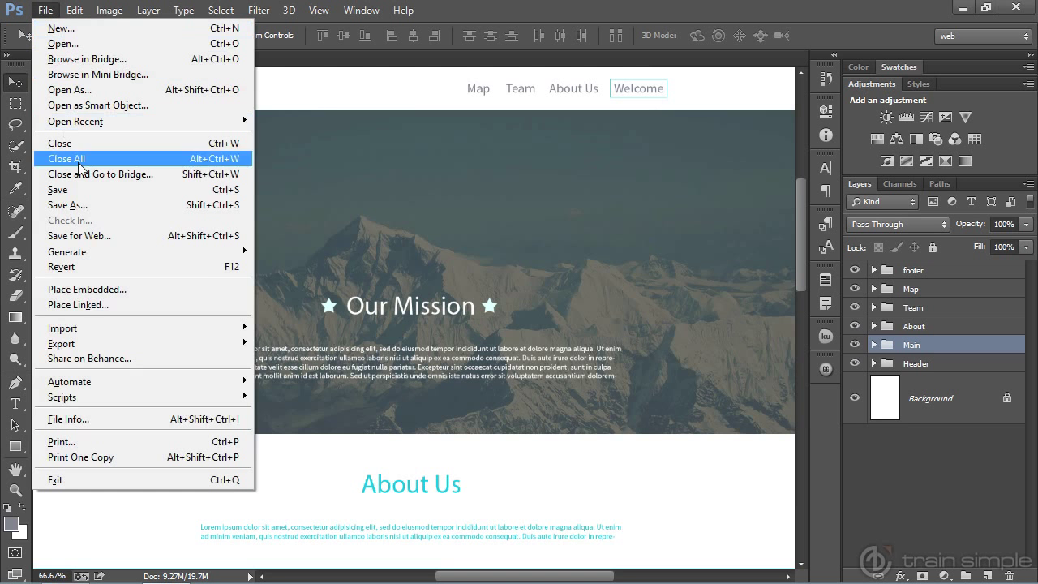
mouse_move(98, 254)
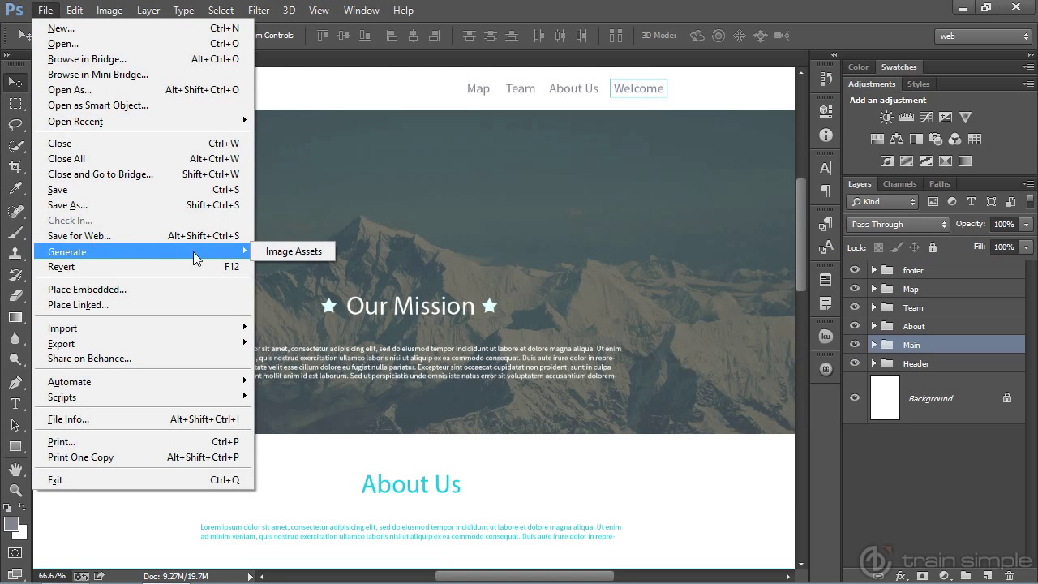
click(266, 251)
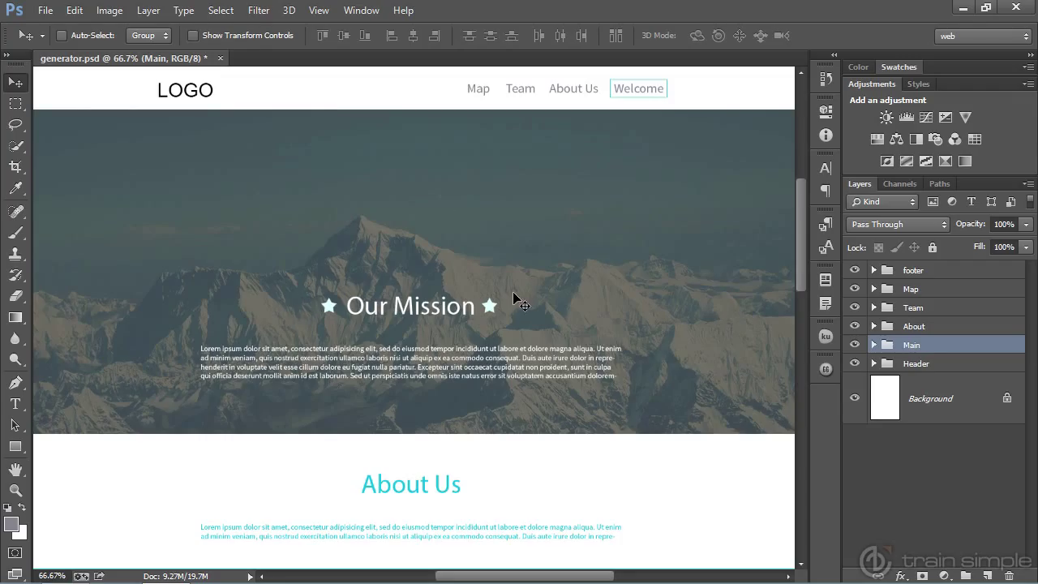
- Expand the Main layer group and rename its star layer as star.png
click(873, 345)
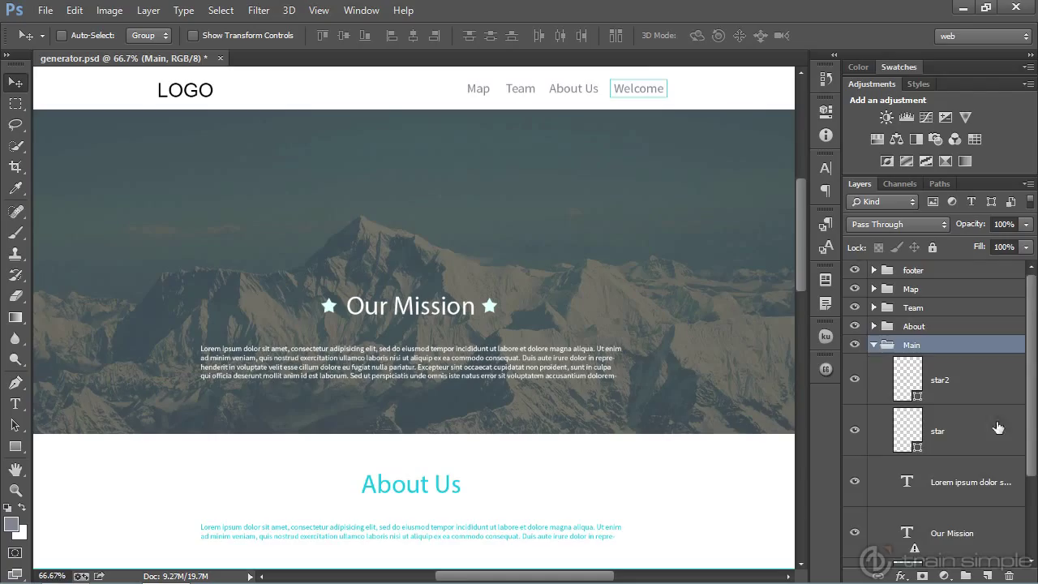
drag(1026, 420, 1027, 466)
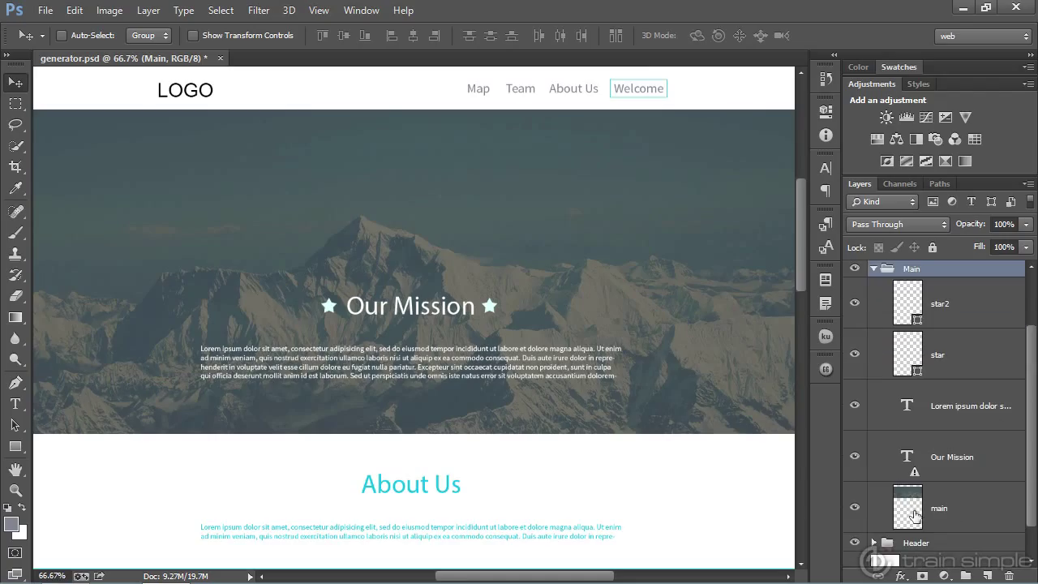
scroll(1034, 438, up, 1)
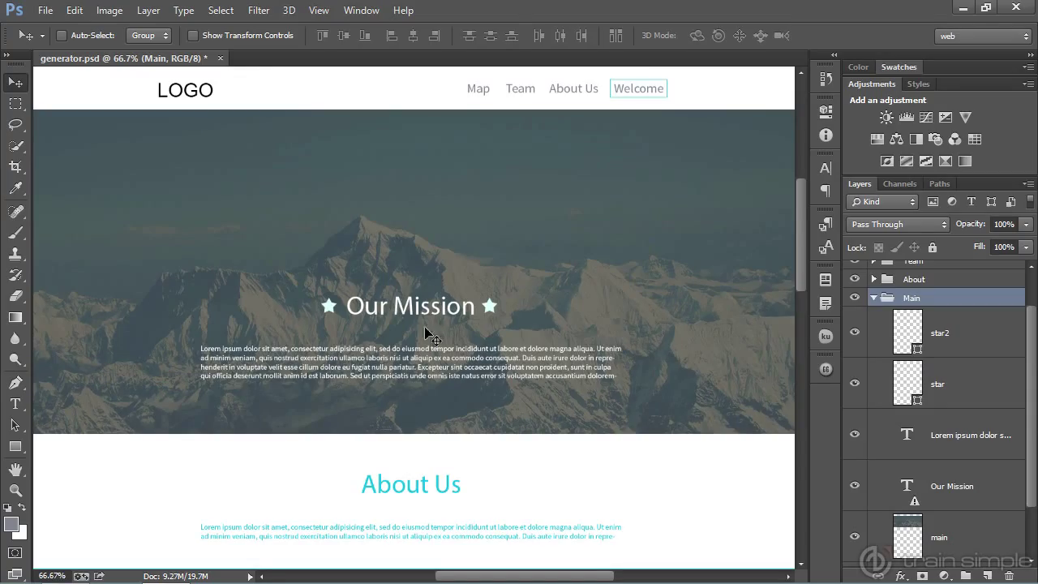
click(946, 389)
double_click(943, 387)
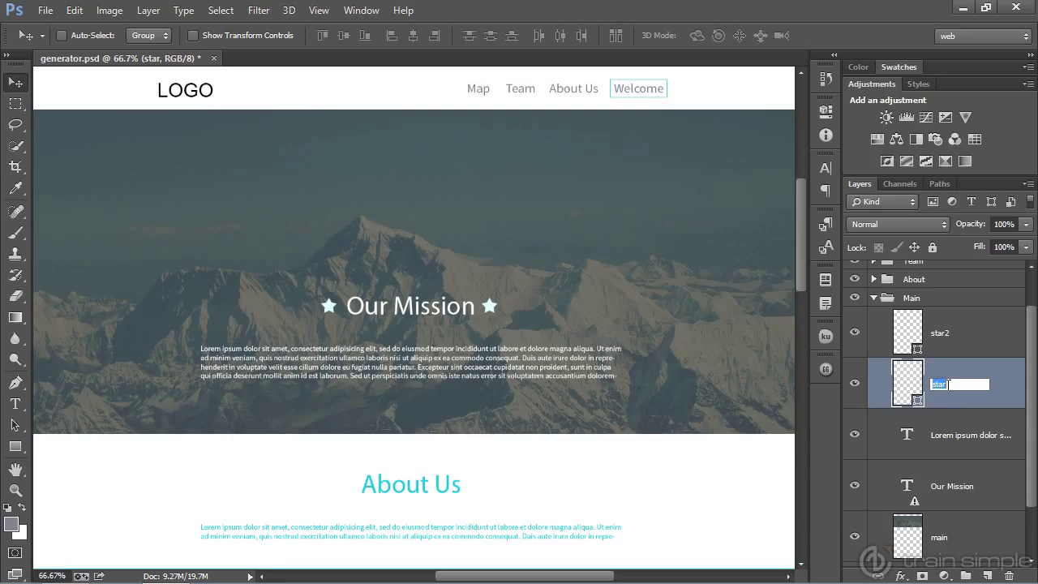
text(.png)
key(Return)
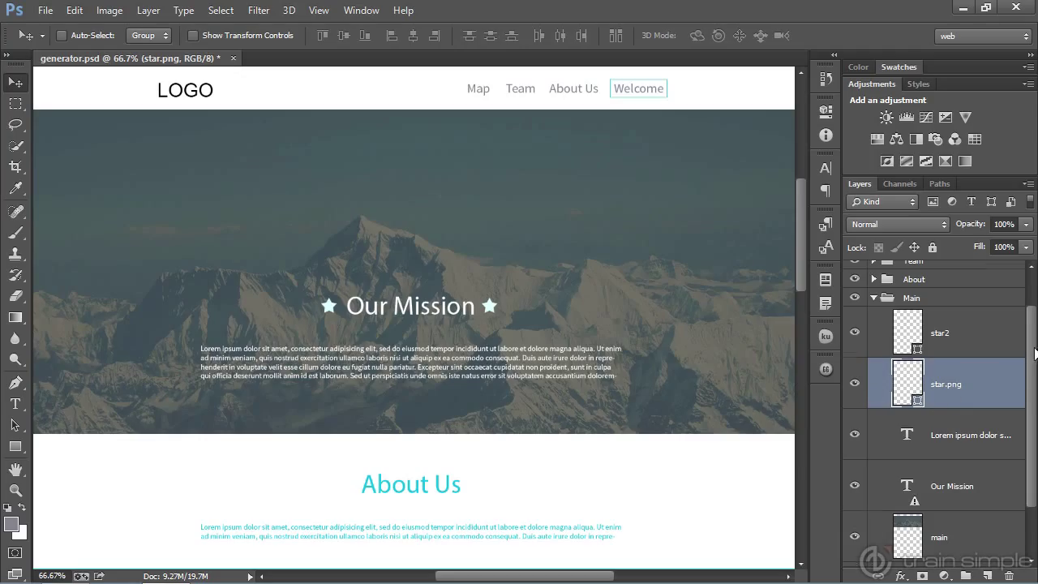
- Rename the main background image layer in the Main group as main.jpg10
scroll(1024, 398, down, 4)
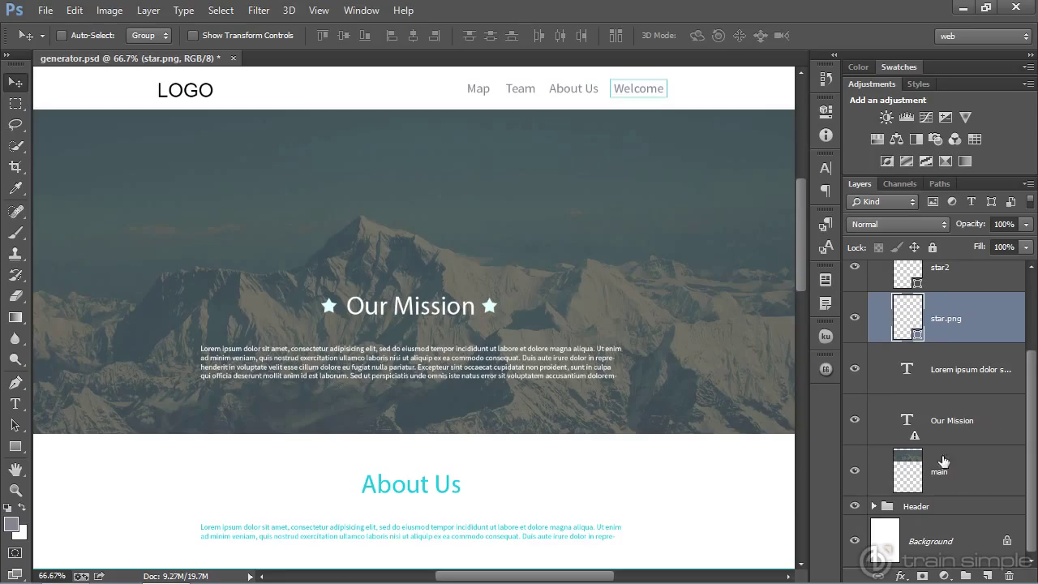
click(937, 478)
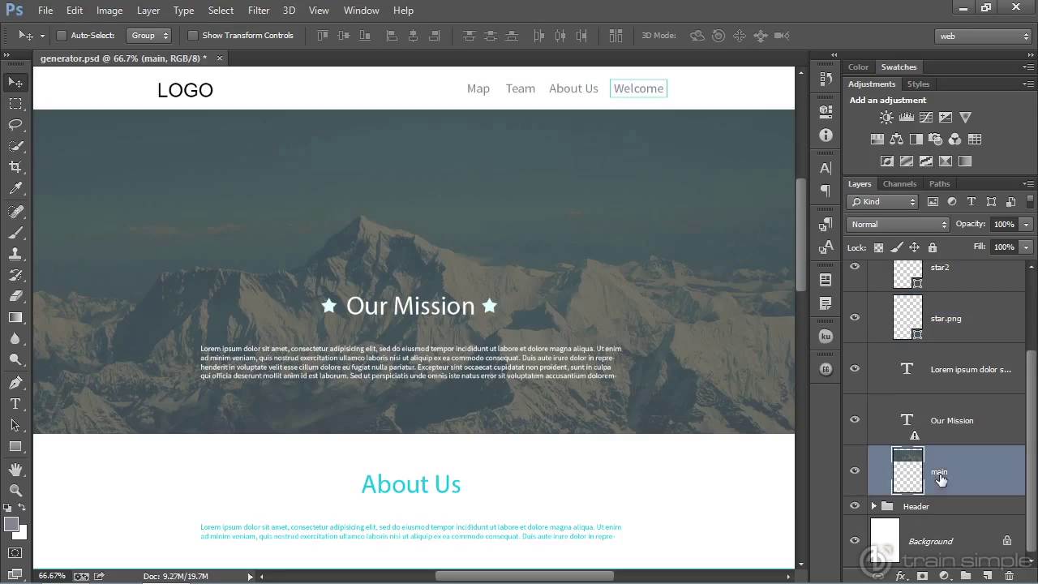
double_click(948, 472)
click(953, 471)
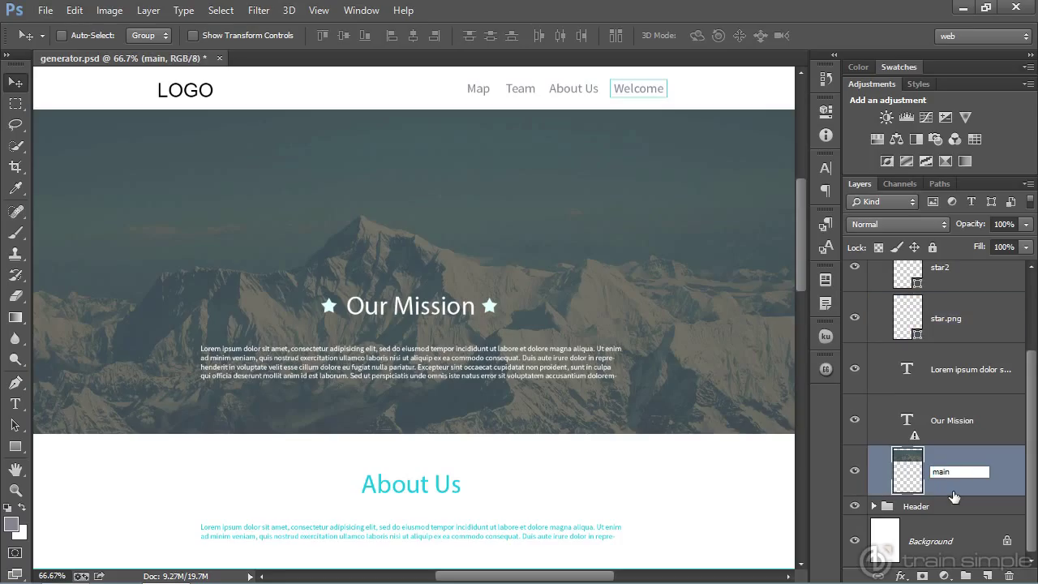
text(.jpg)
text(10)
key(Return)
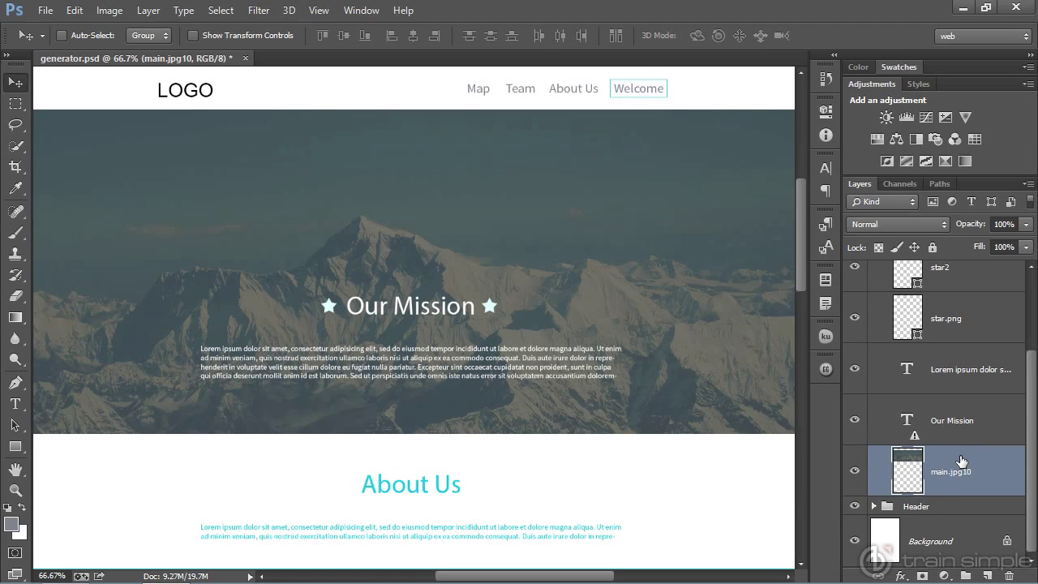
- Collapse the Main layer group and expand the Team group
scroll(961, 463, up, 2)
scroll(961, 461, up, 1)
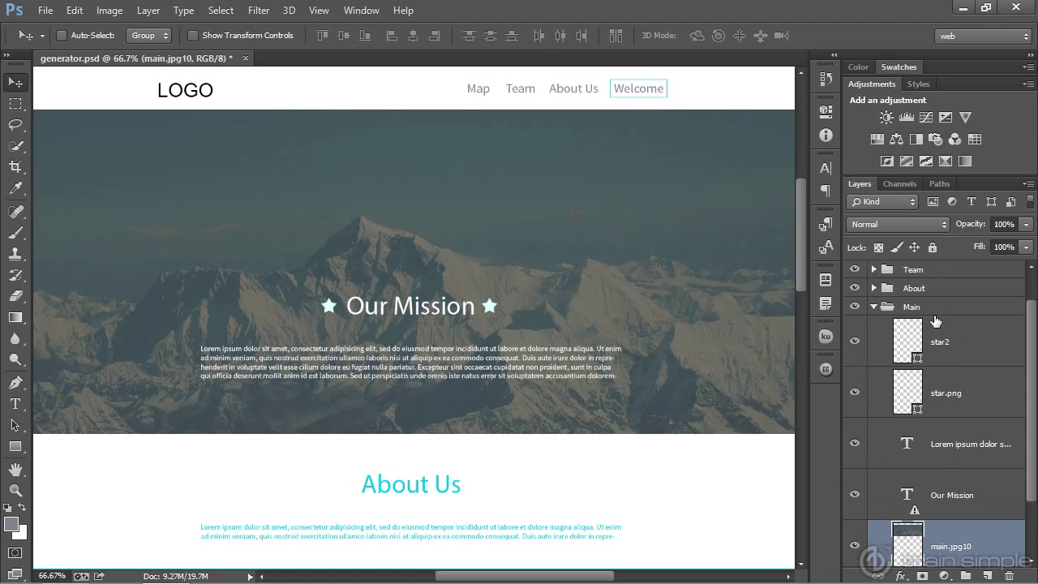
click(875, 312)
click(873, 309)
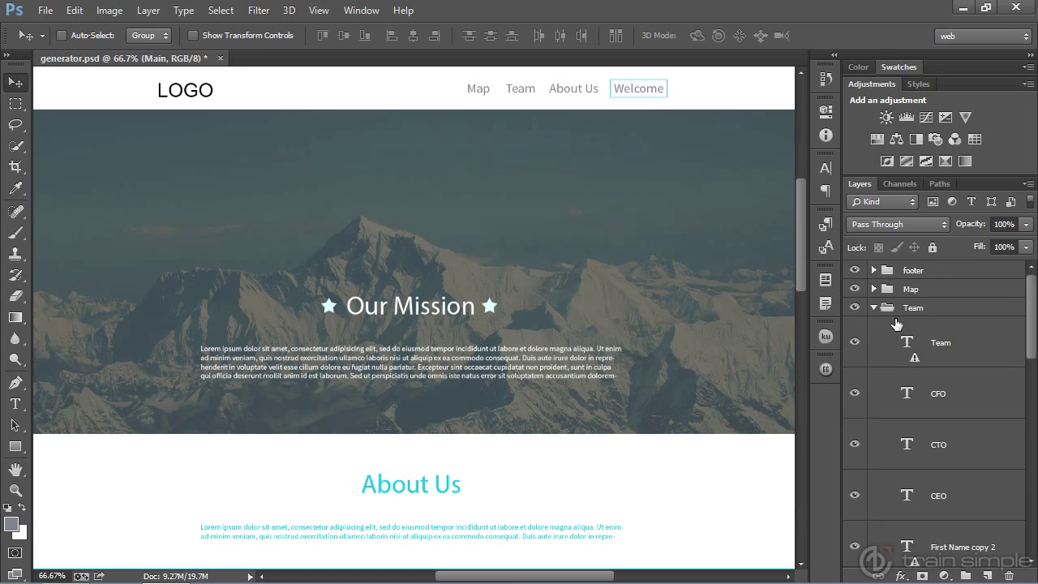
drag(800, 255, 799, 301)
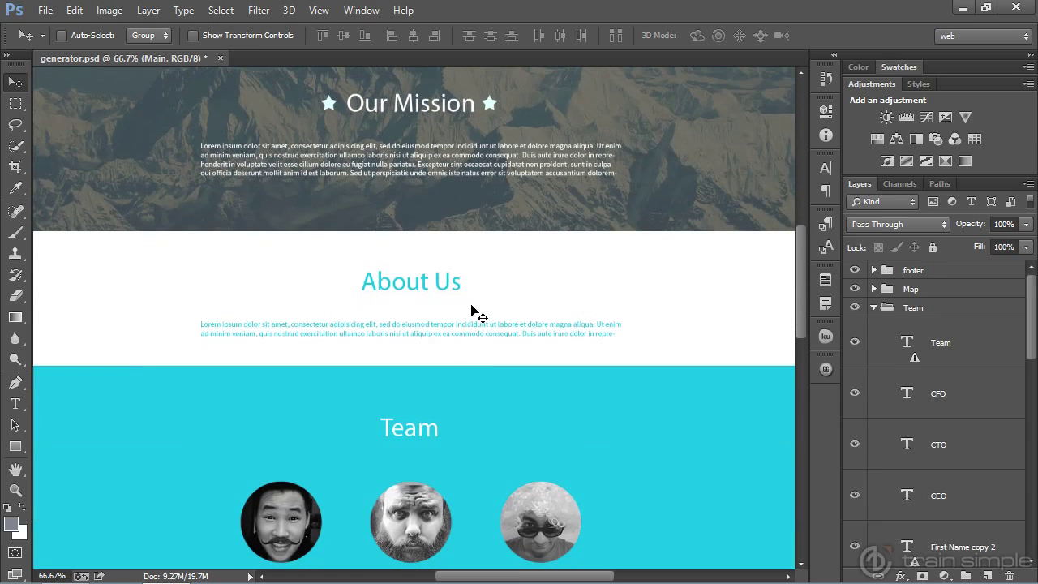
drag(801, 288, 786, 349)
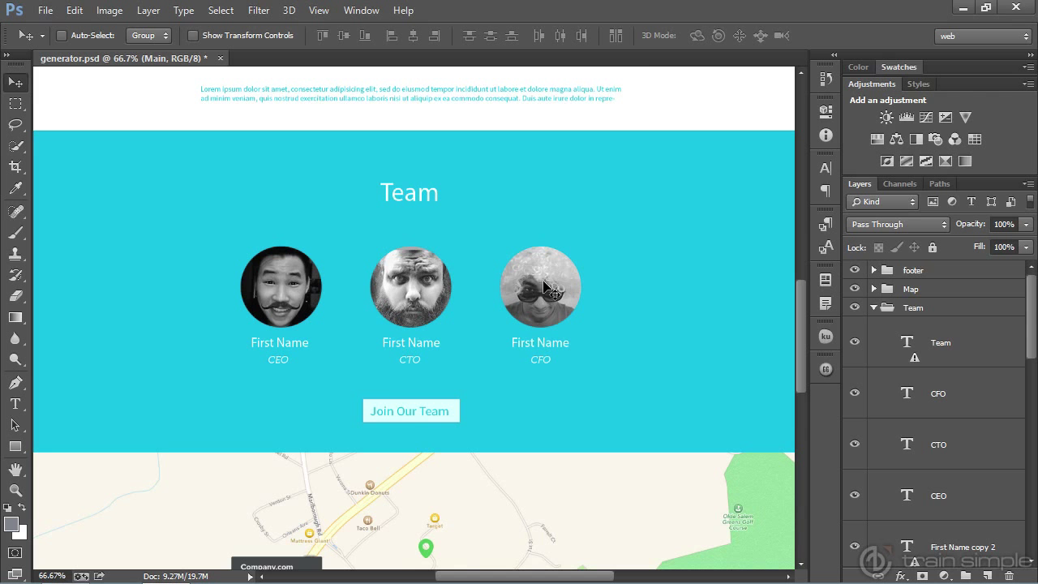
- Create a new layer group above bio1 and move the bio1 and Ellipse 1 layers into it
drag(1031, 358, 1019, 514)
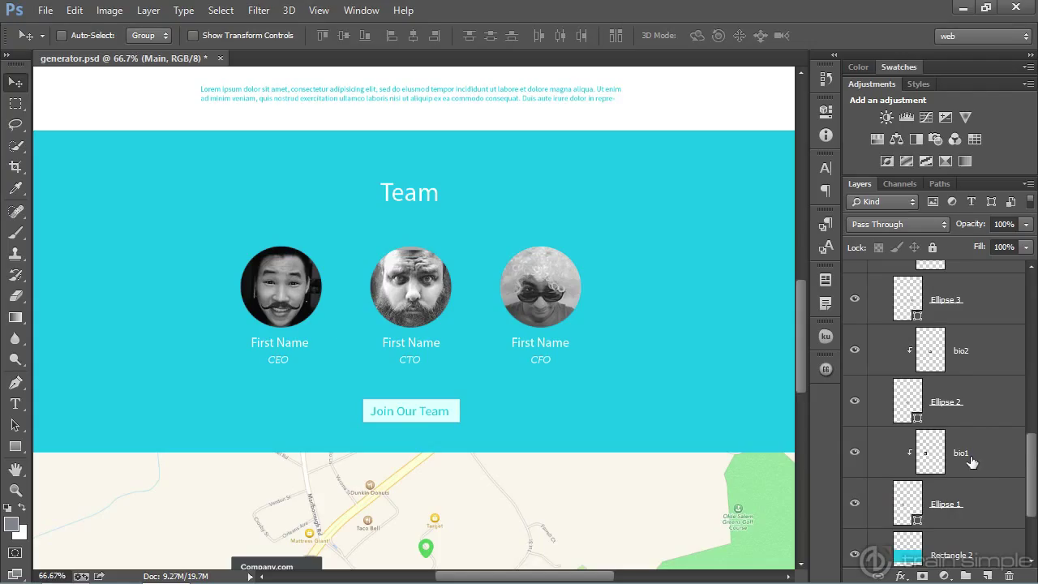
scroll(1004, 473, down, 1)
click(979, 408)
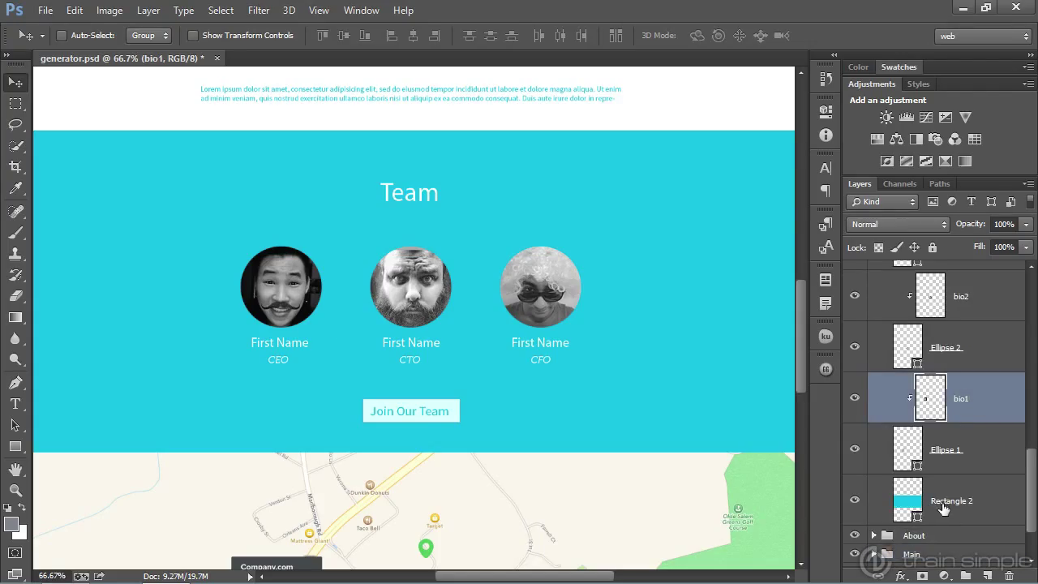
click(966, 575)
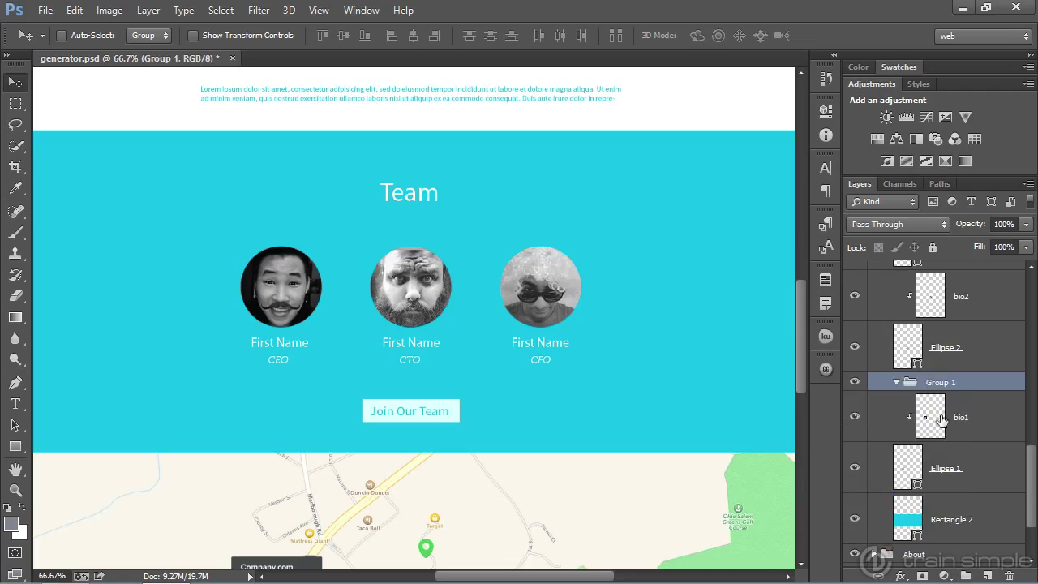
click(970, 415)
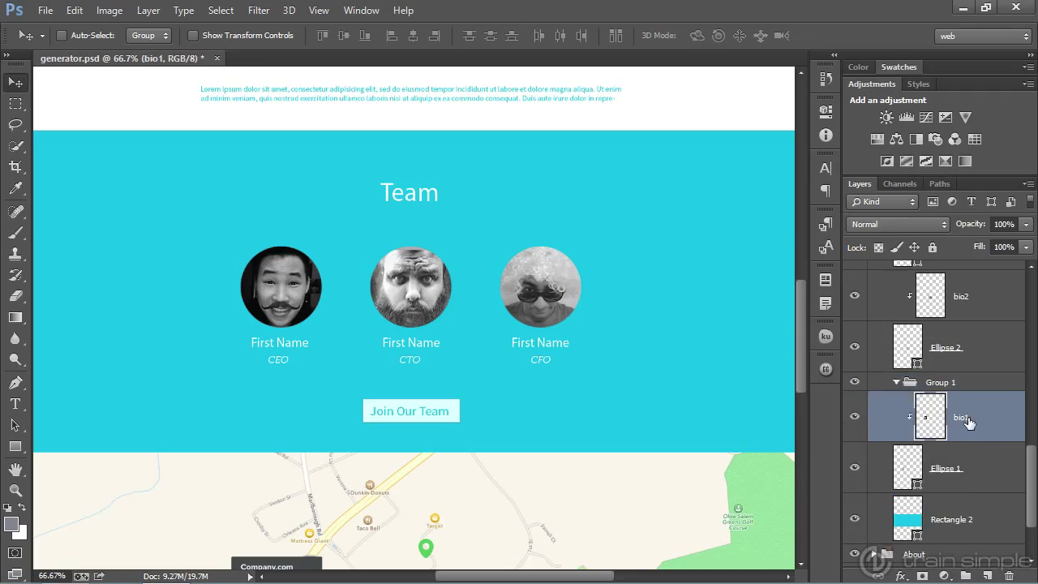
shift+click(958, 471)
drag(968, 427, 939, 392)
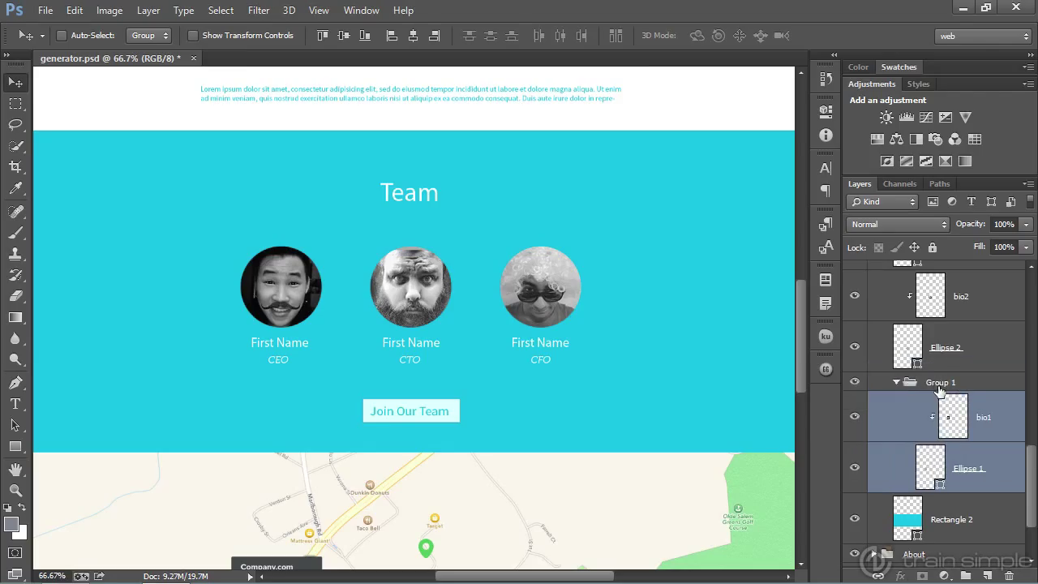
- Collapse the group containing bio1 and Ellipse 1 and rename it as bio1.jpg9
click(896, 382)
double_click(943, 399)
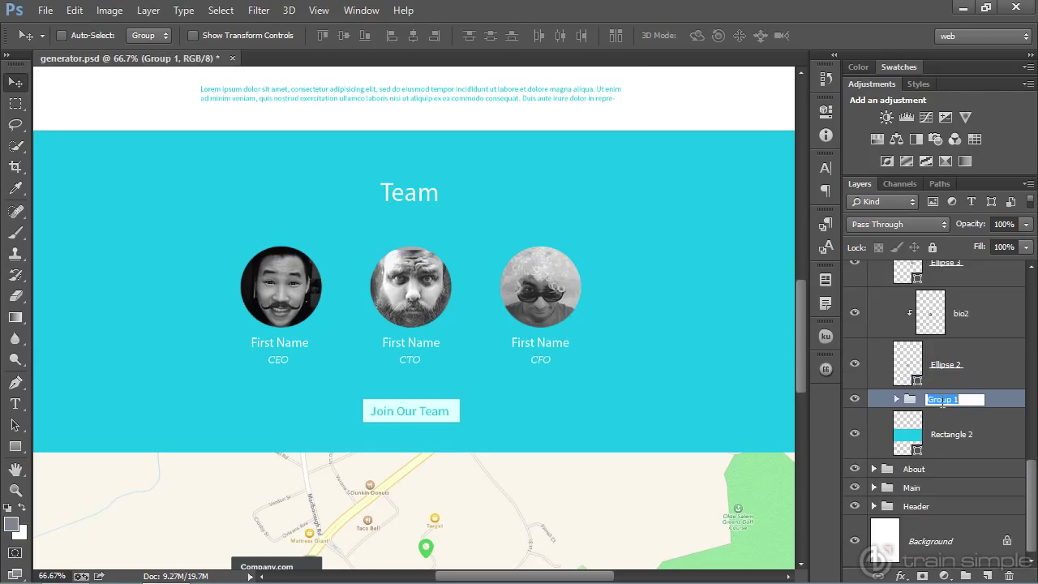
text(bio1.jpg9)
key(Return)
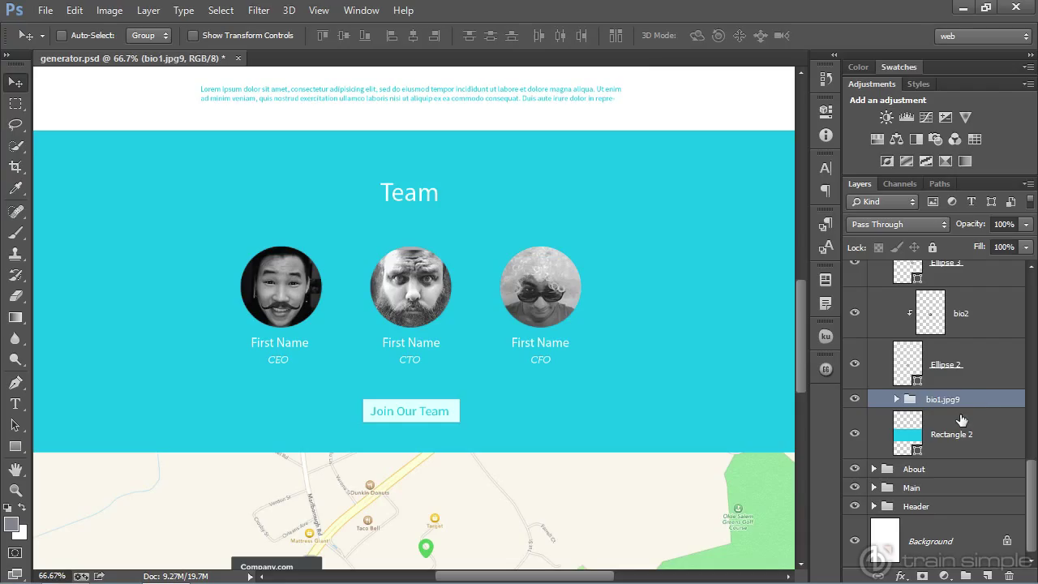
- Create a new layer group above bio2 and move the bio2 and Ellipse 2 layers into it
click(968, 333)
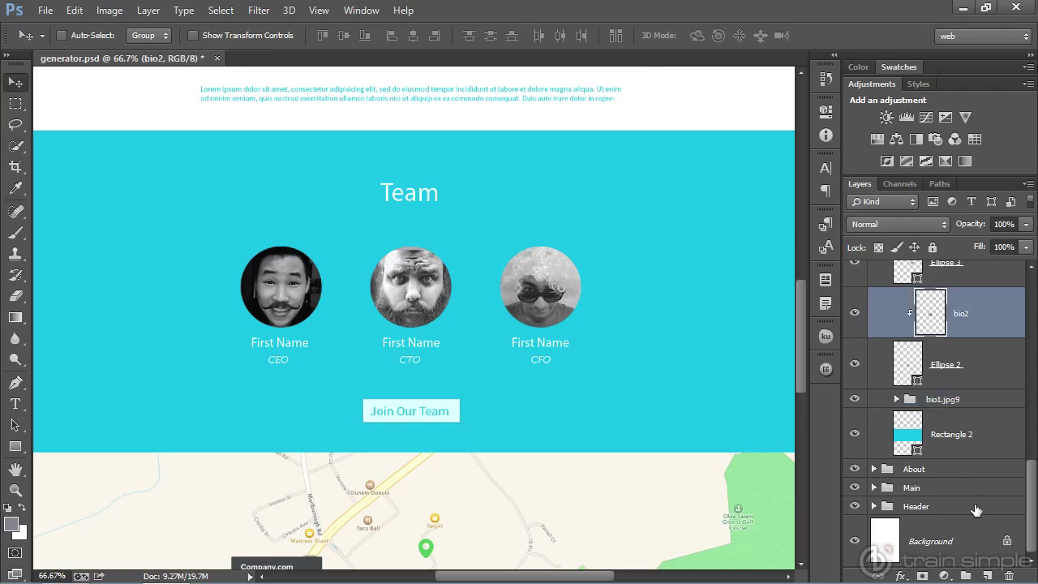
click(966, 576)
click(965, 339)
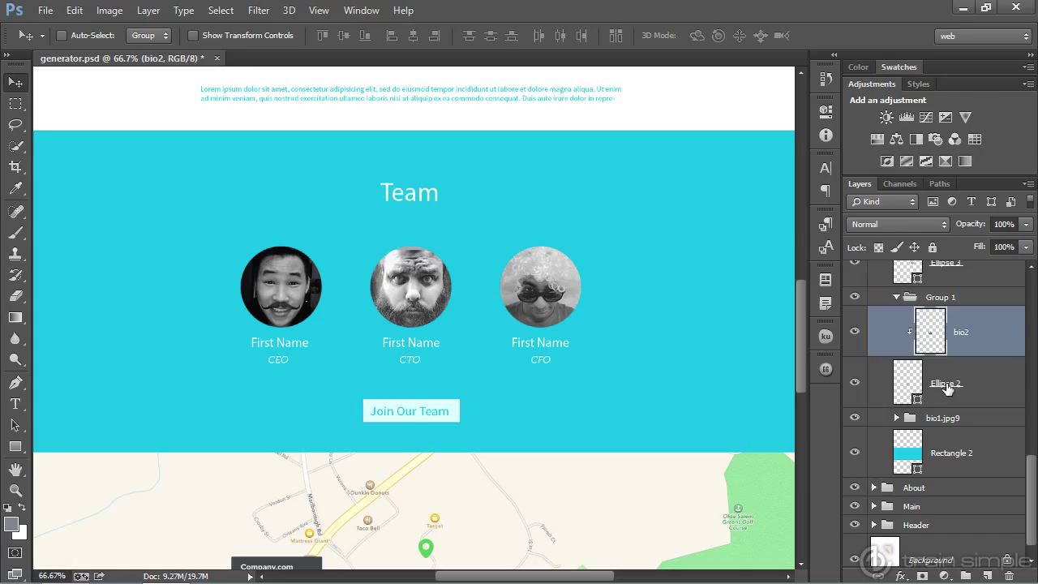
shift+click(946, 388)
drag(946, 387, 942, 300)
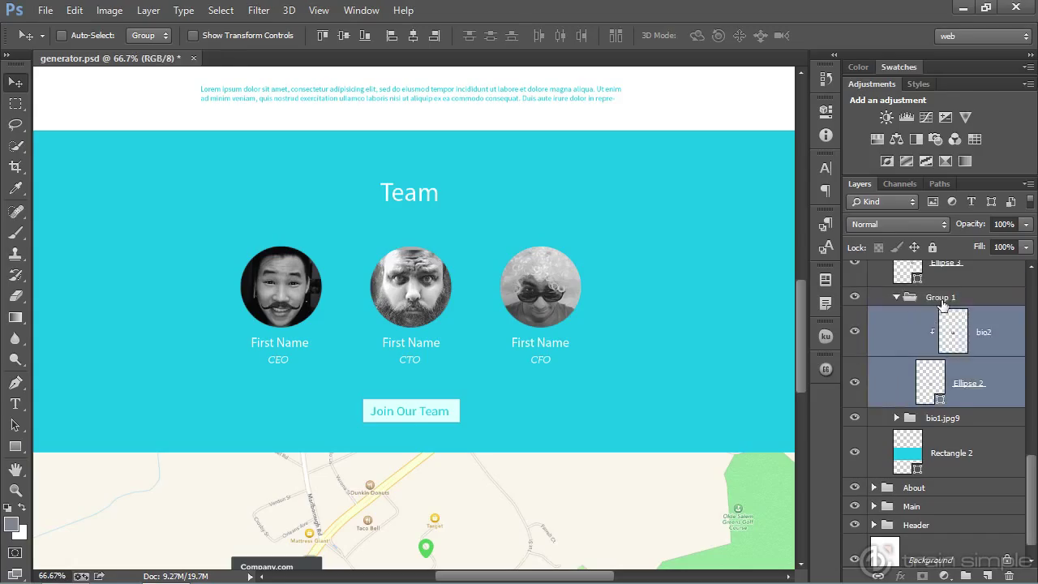
- Rename the group containing bio2 and Ellipse 2 as bio2.jpg5 and collapse it
double_click(943, 298)
text(bio)
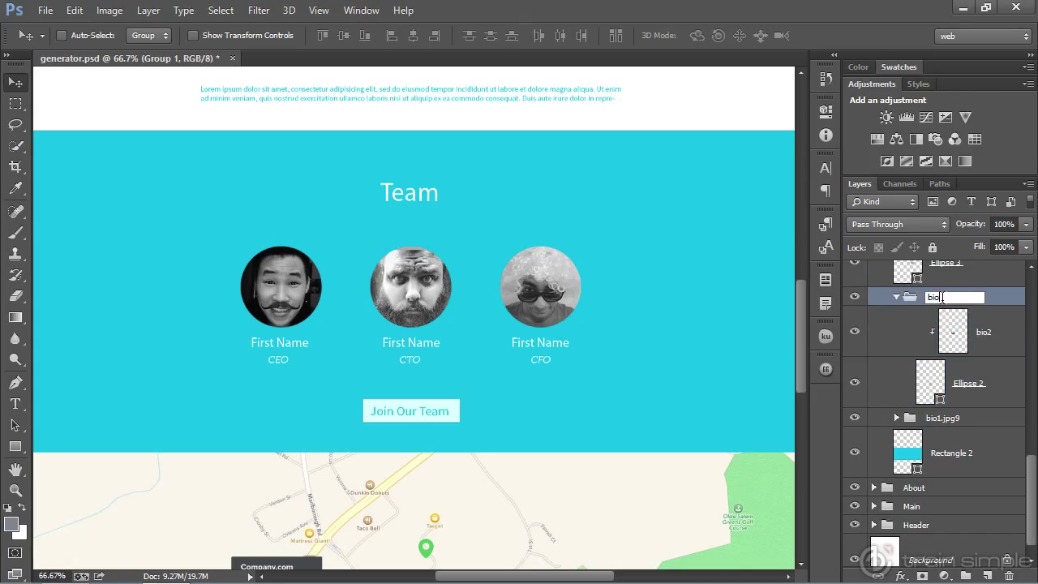
text(2.jpg5)
click(970, 320)
click(898, 299)
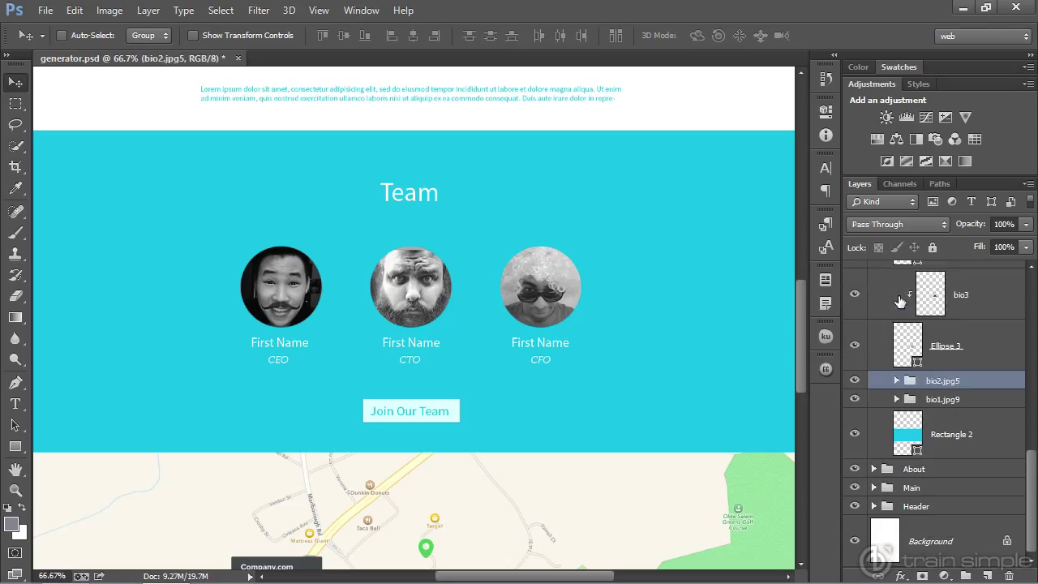
- Create a new layer group above the bio3 layer and name it bio3.jpg2
scroll(978, 357, up, 1)
scroll(977, 357, up, 1)
click(976, 349)
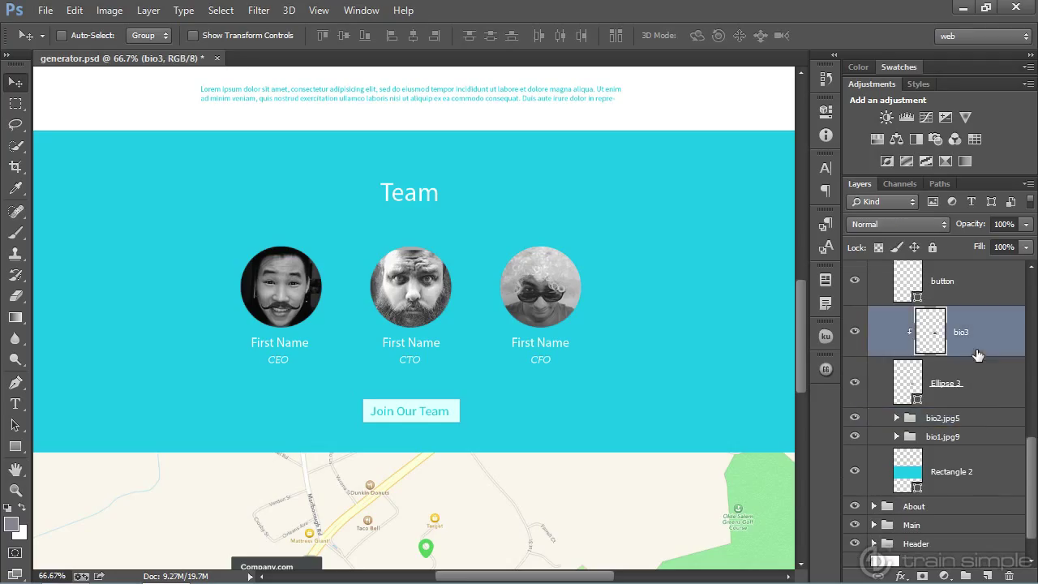
click(965, 576)
double_click(943, 316)
text(bio3.jpg2)
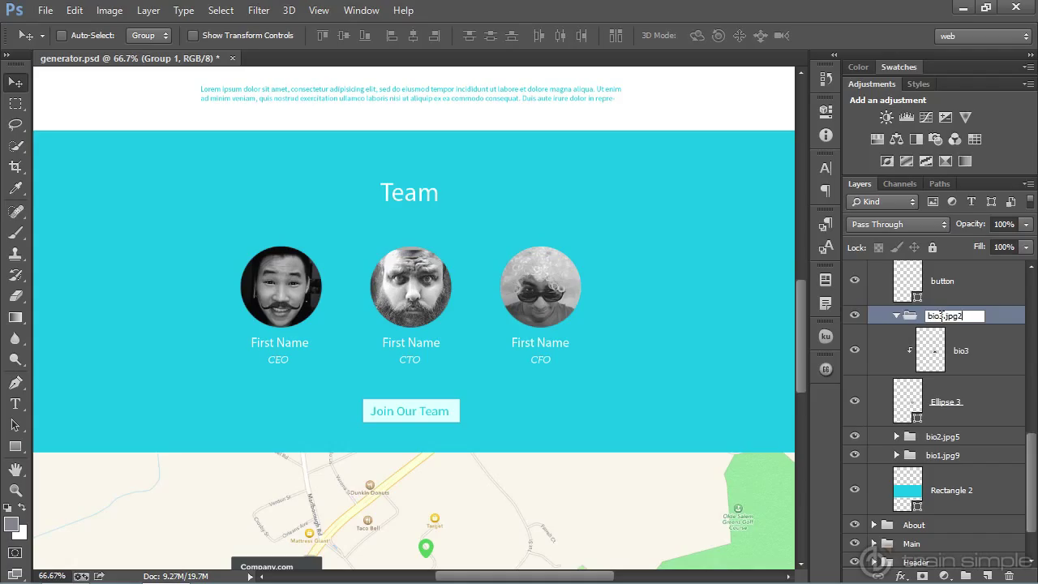
key(Tab)
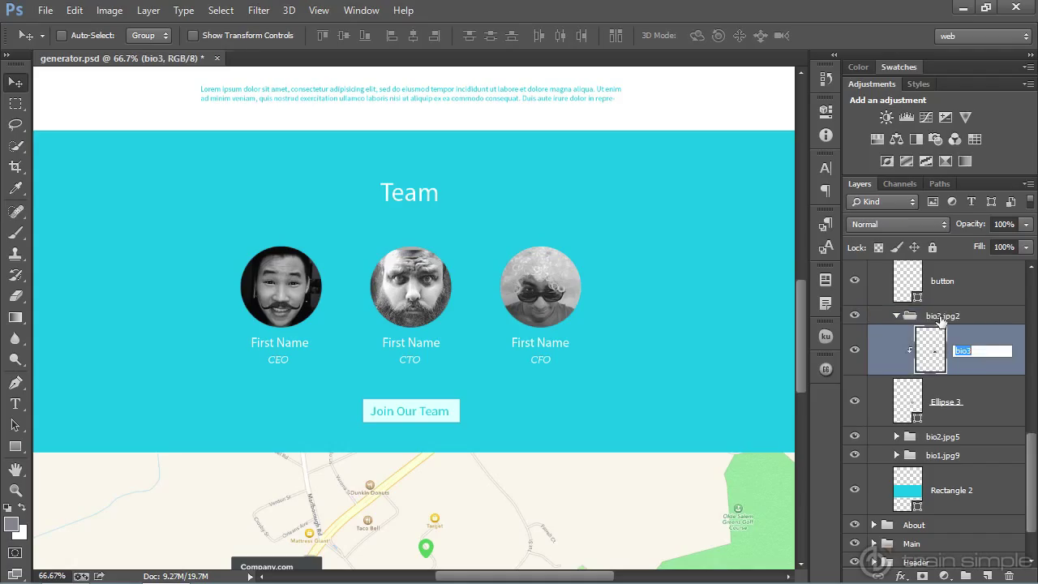
- Move the bio3 and Ellipse 3 layers into the bio3.jpg2 group and collapse the group
shift+click(957, 404)
drag(957, 403, 930, 332)
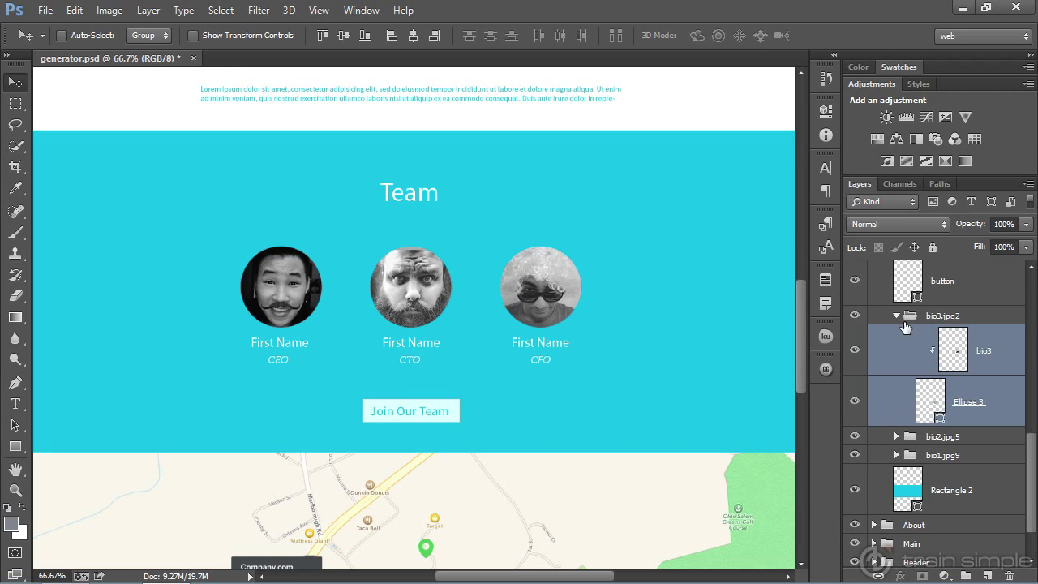
click(897, 316)
- Collapse the Team layer group and expand the Map group
drag(800, 319, 796, 382)
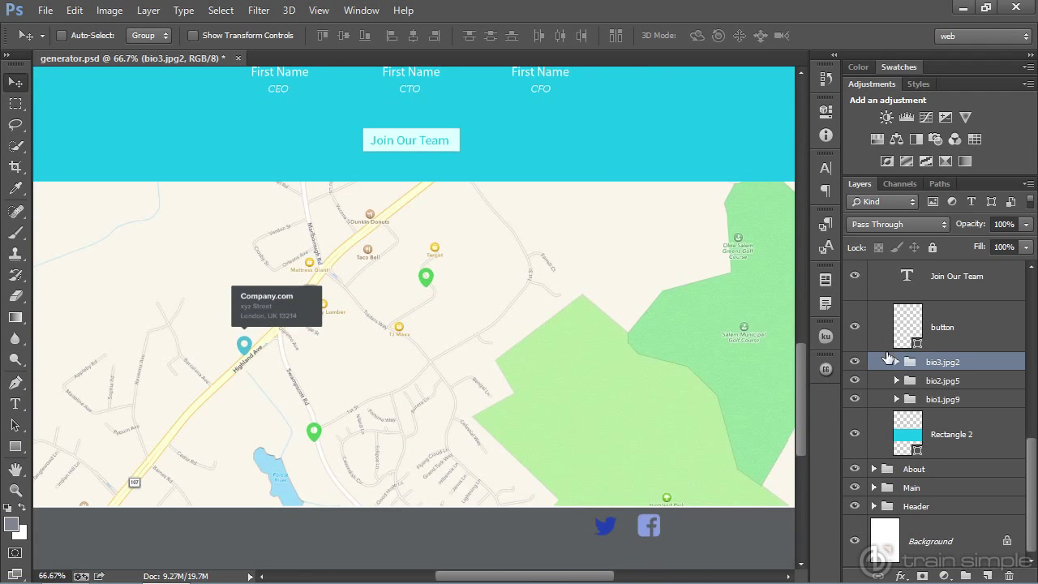
drag(1029, 446, 1027, 286)
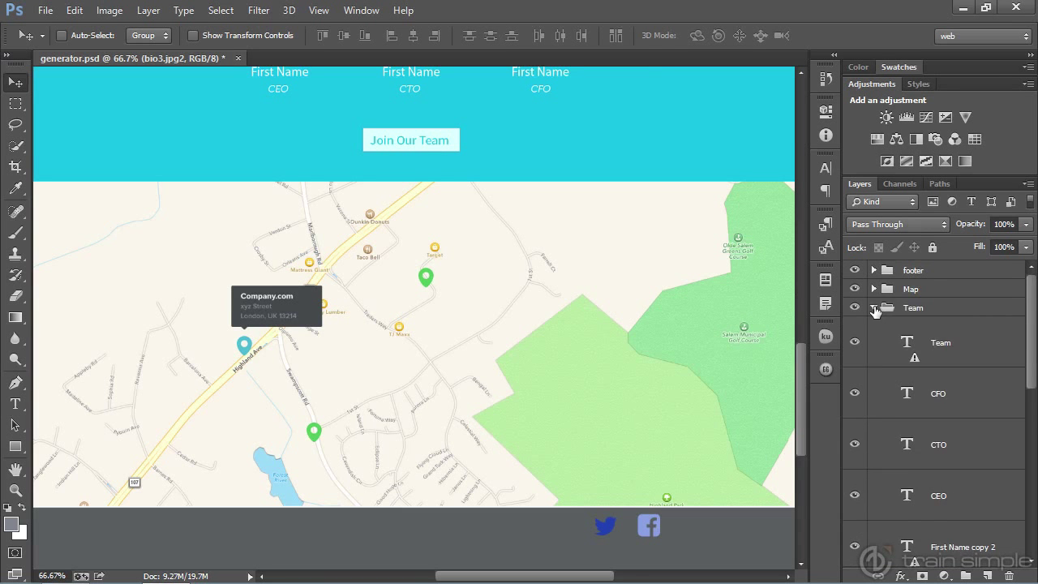
click(874, 308)
click(873, 288)
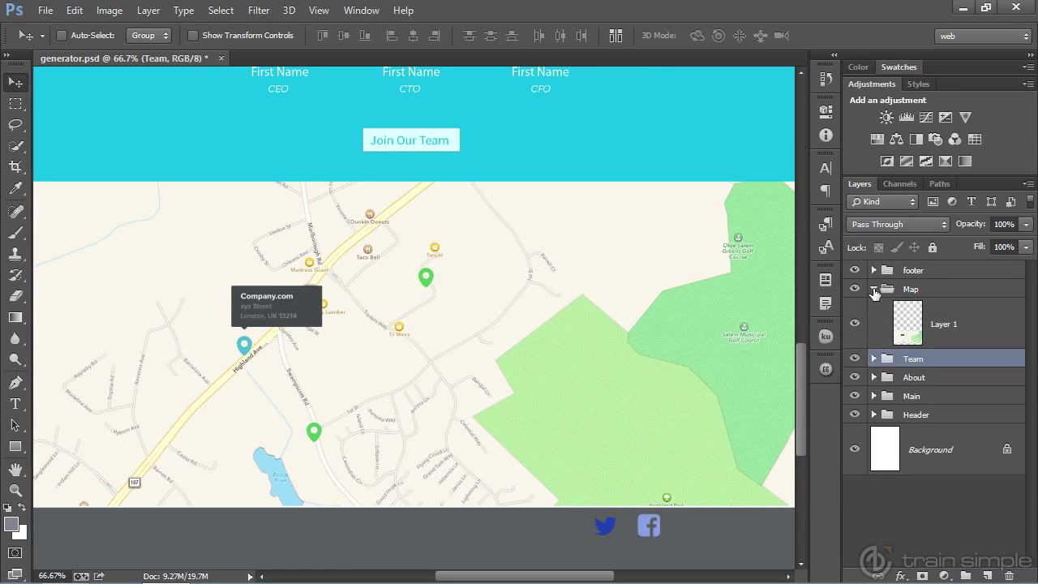
- Rename Layer 1 in the Map group as map.png and collapse the group
double_click(945, 325)
text(map.png)
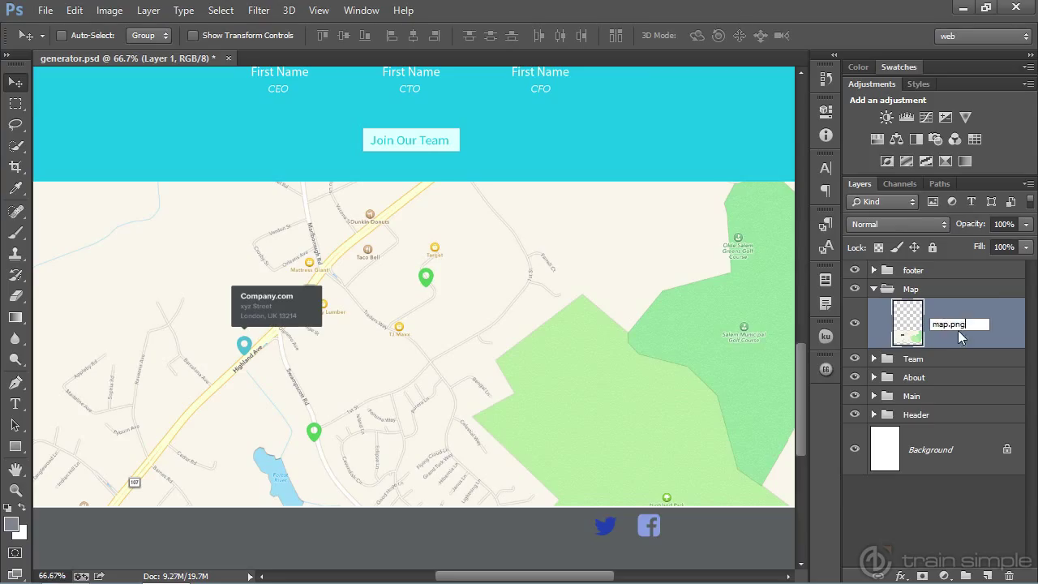
key(Return)
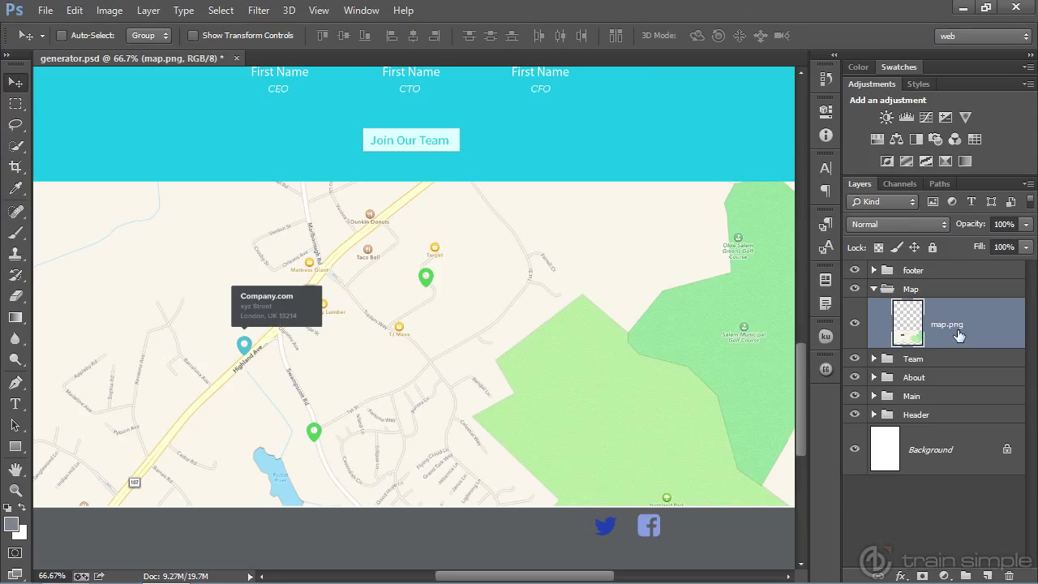
click(874, 290)
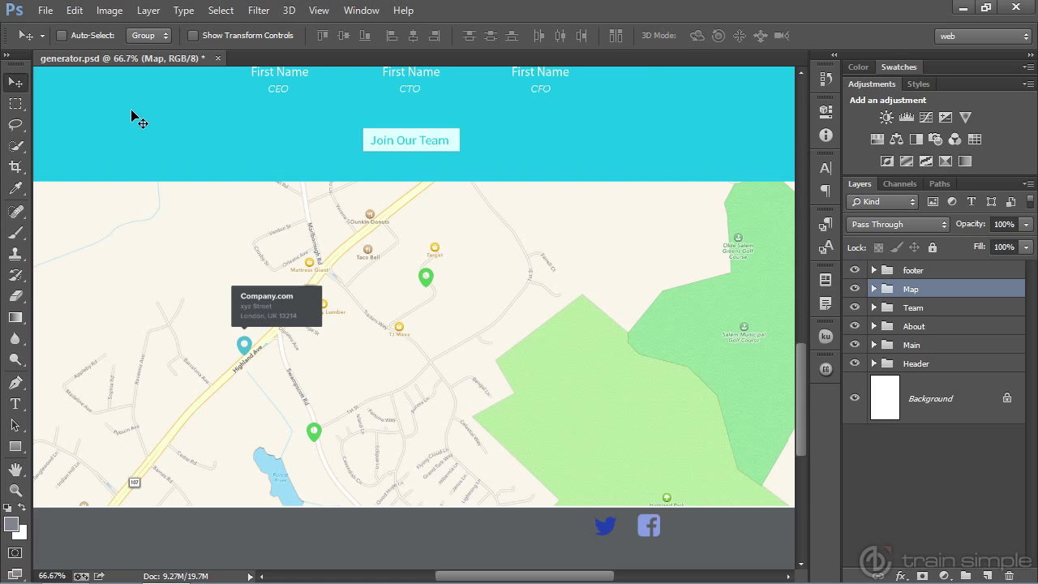
- Turn on Generate Image Assets for the document and open the generated assets folder on the desktop
click(45, 10)
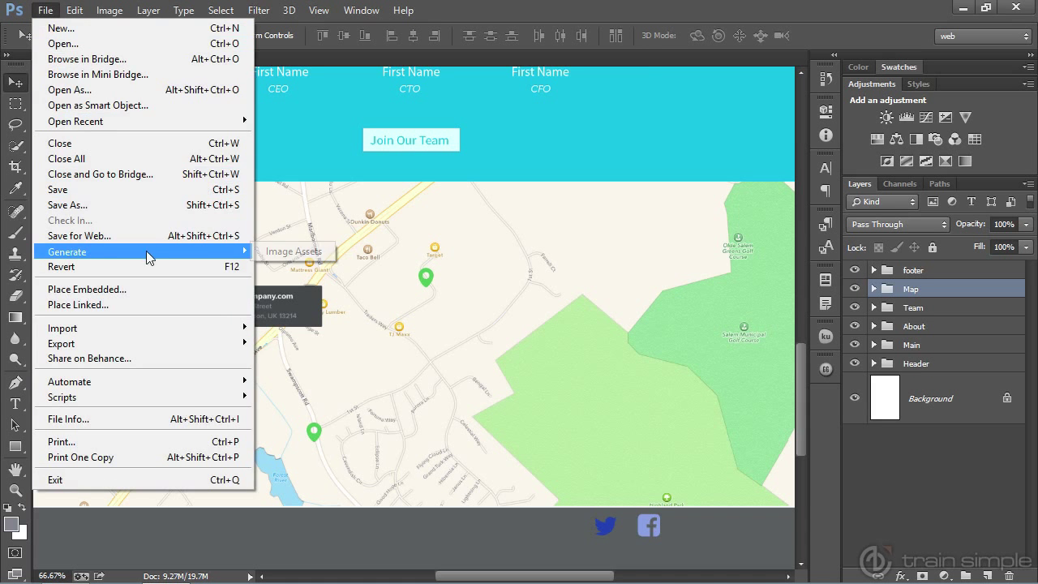
click(270, 253)
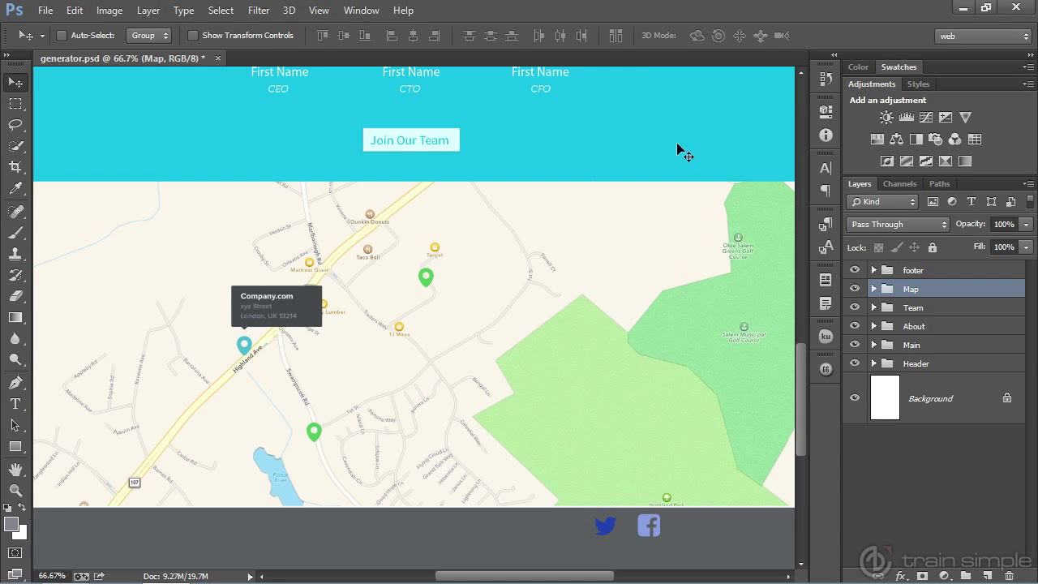
click(963, 8)
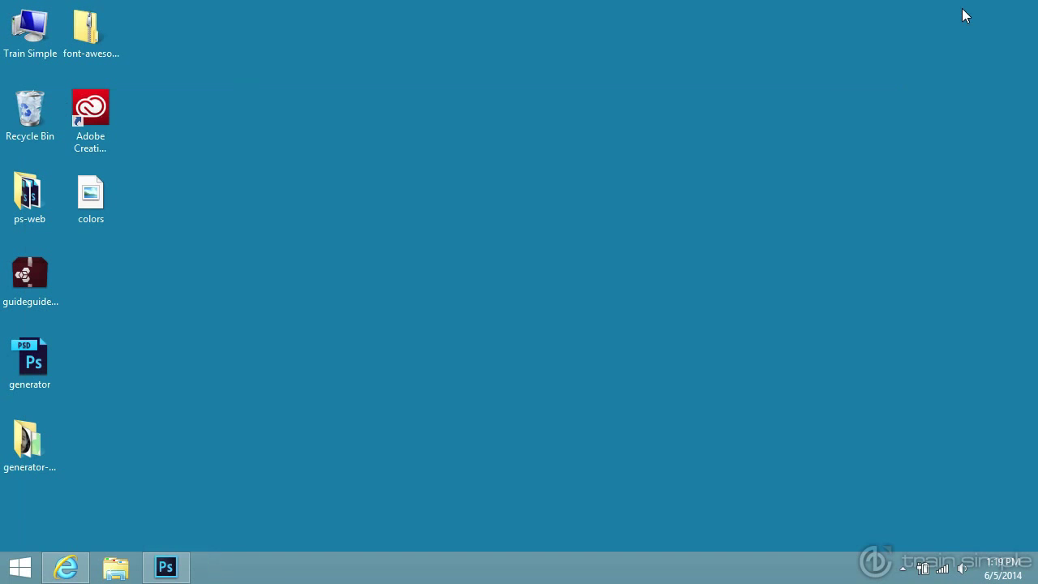
double_click(31, 447)
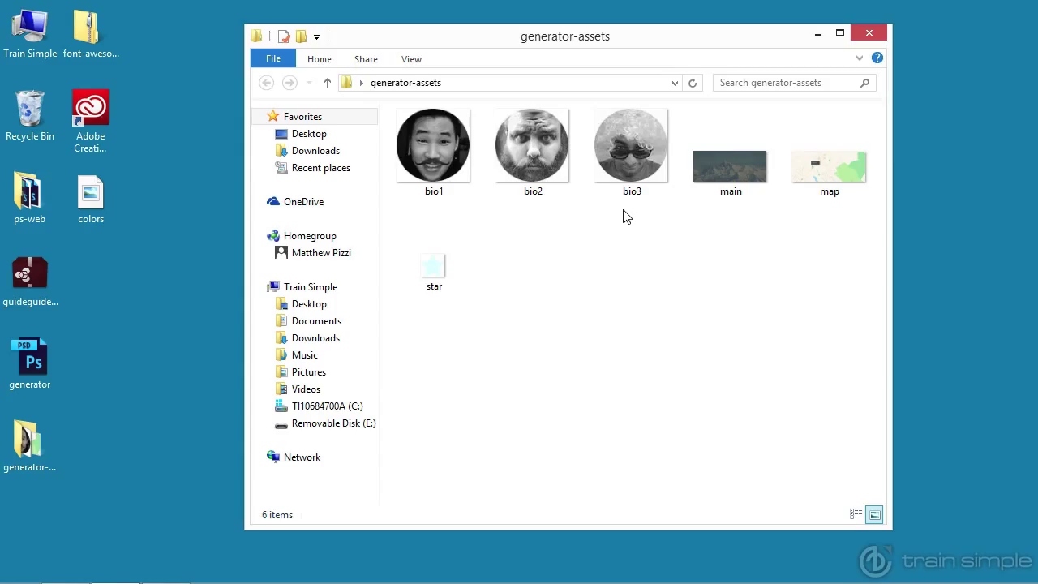
- Check the file details of the exported bio images in the generator-assets folder
click(523, 171)
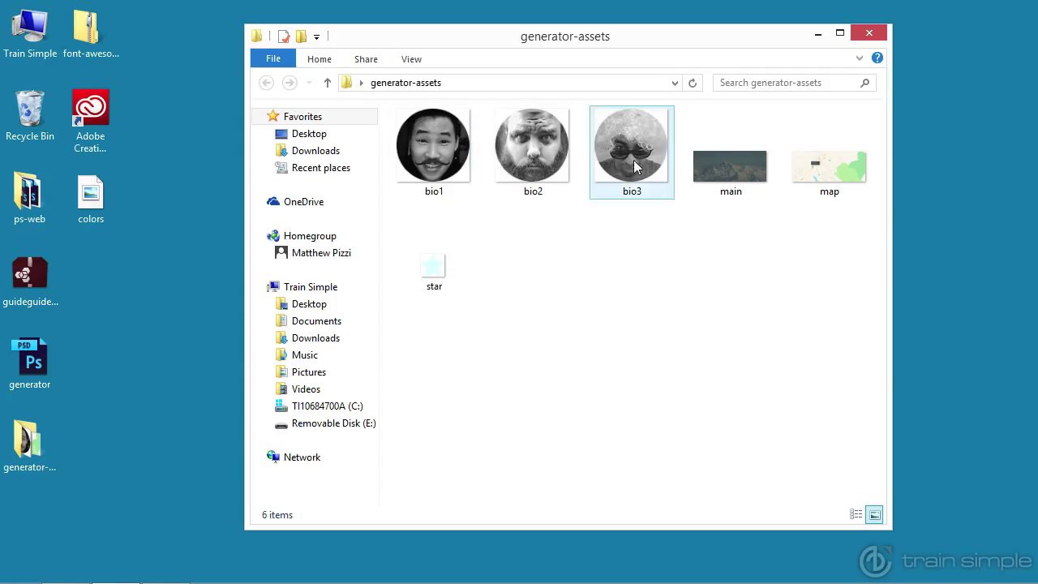
mouse_move(621, 162)
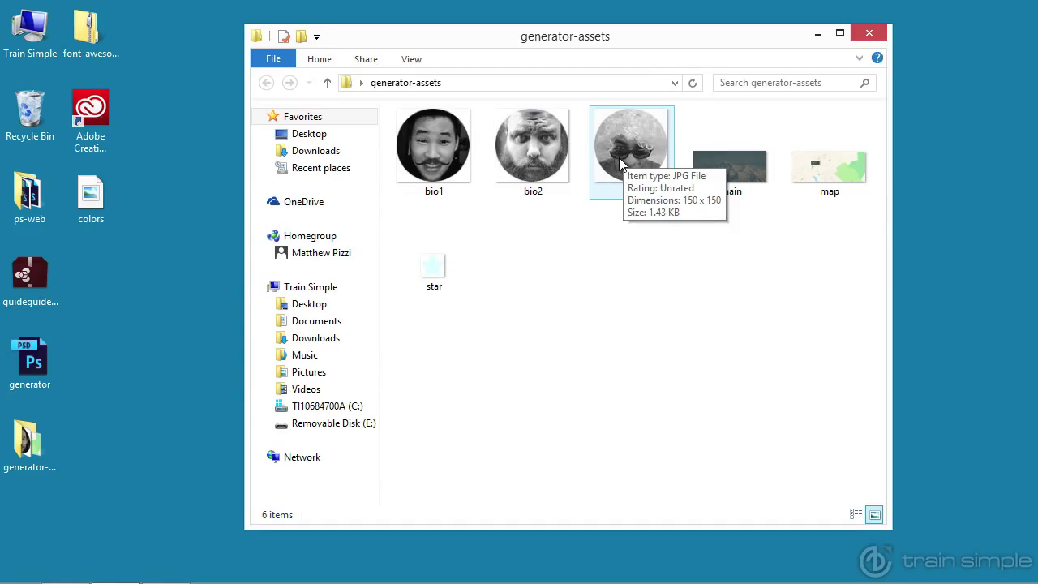
mouse_move(451, 165)
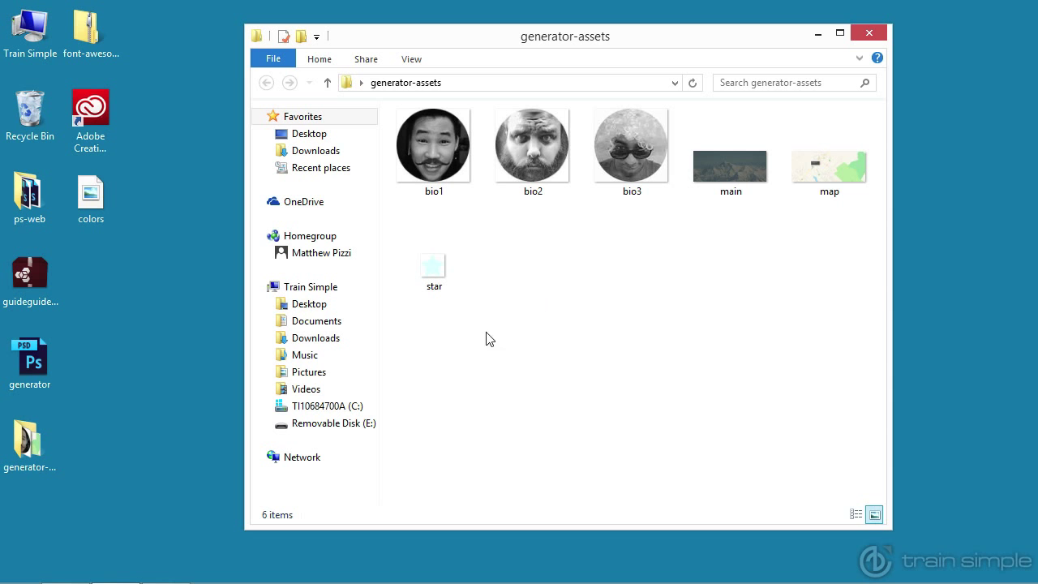
- Switch back to Photoshop and rename the bio3.jpg2 group inside the Team group as bio3.jpg9
mouse_move(336, 577)
click(177, 571)
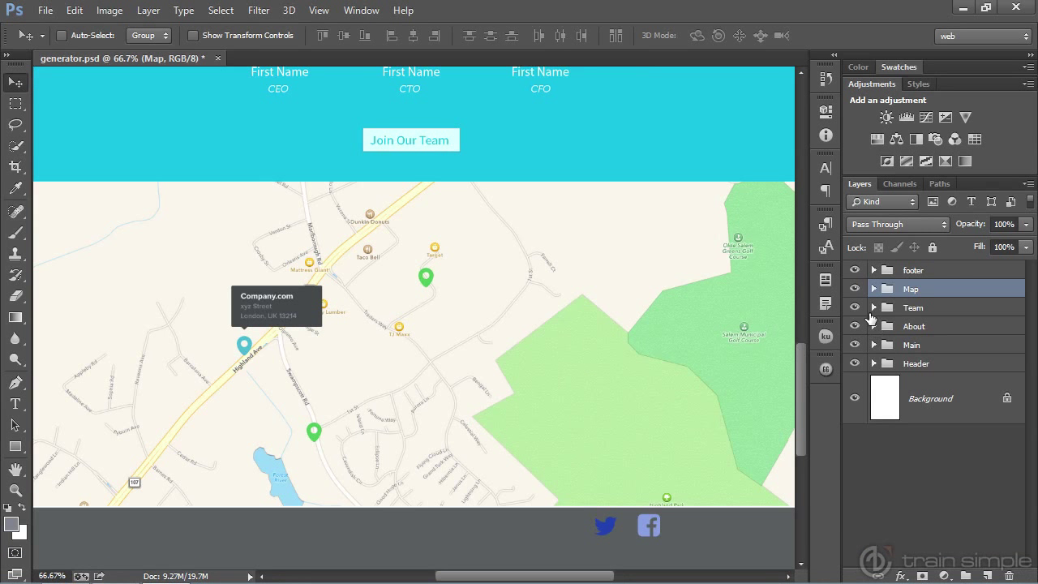
click(874, 307)
scroll(1002, 476, down, 10)
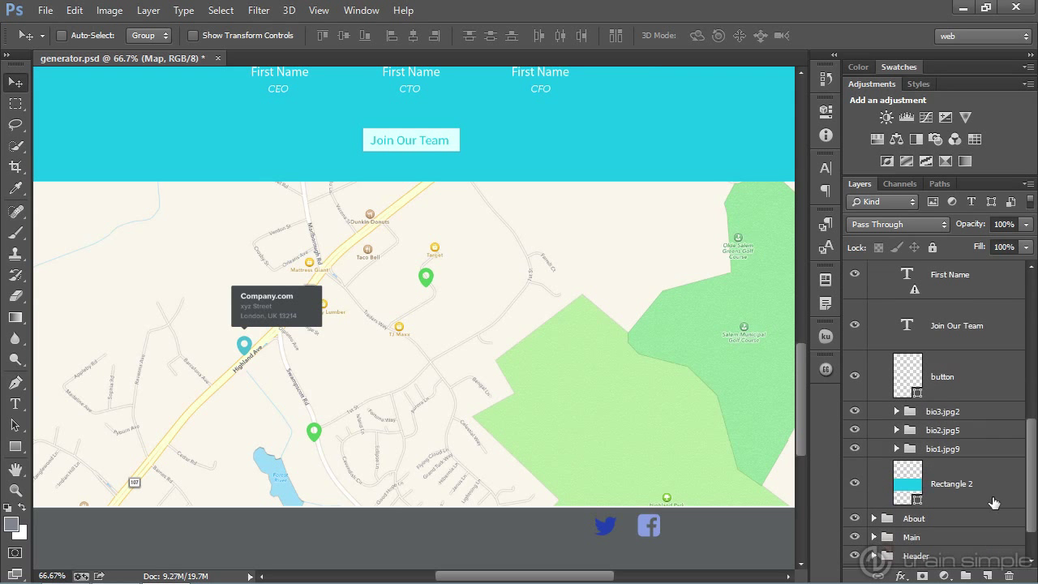
click(959, 414)
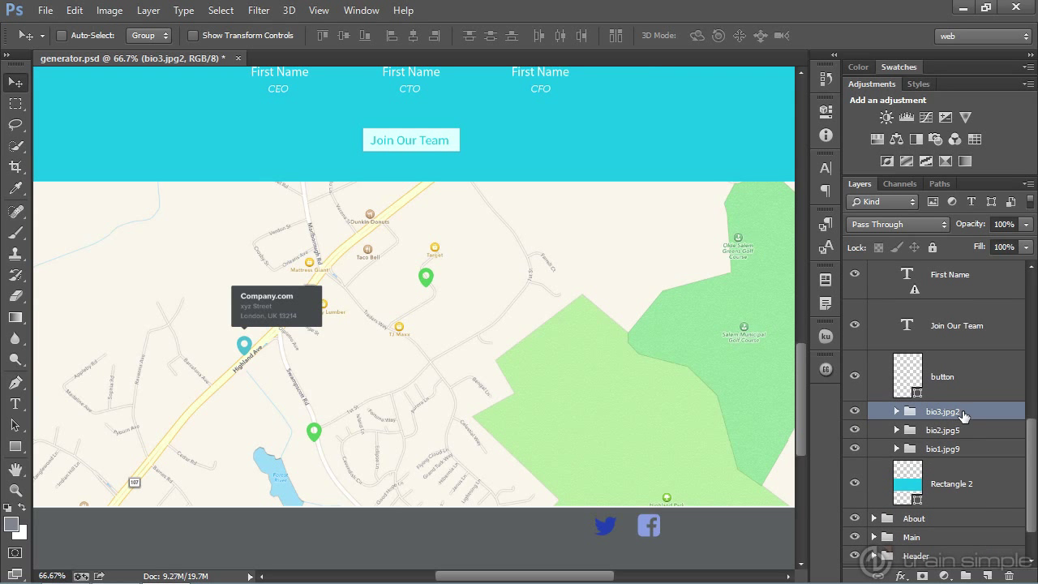
double_click(945, 412)
key(BackSpace)
text(9)
- Rename the bio2.jpg5 group as bio2.jpg9
double_click(966, 431)
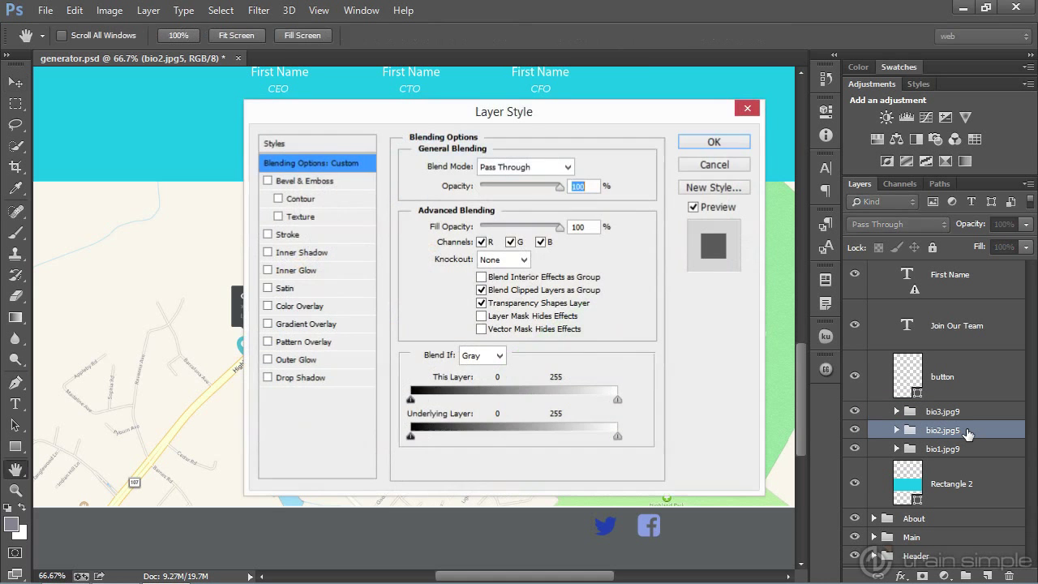
click(718, 167)
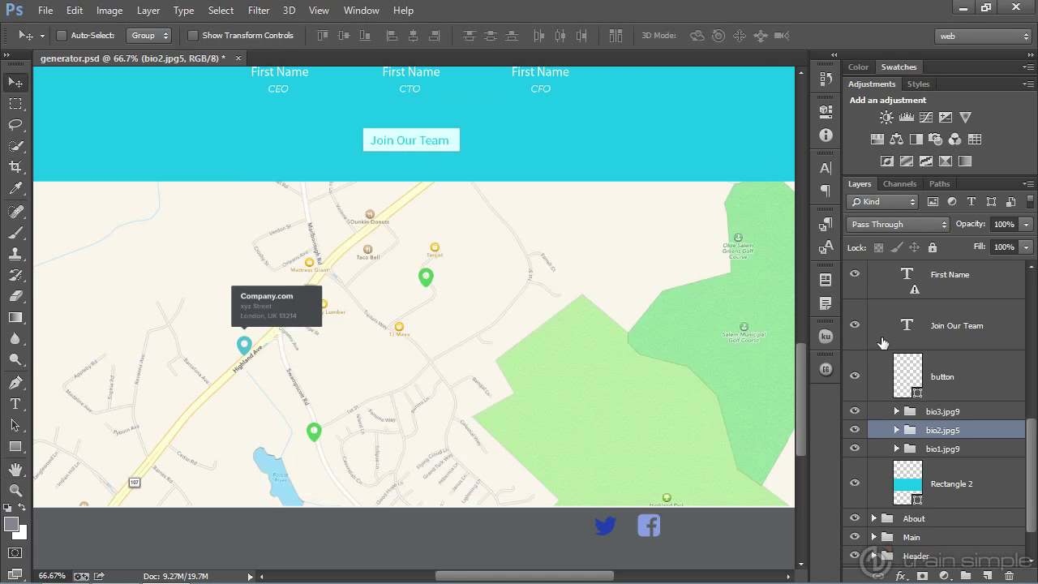
double_click(956, 431)
key(Right)
key(BackSpace)
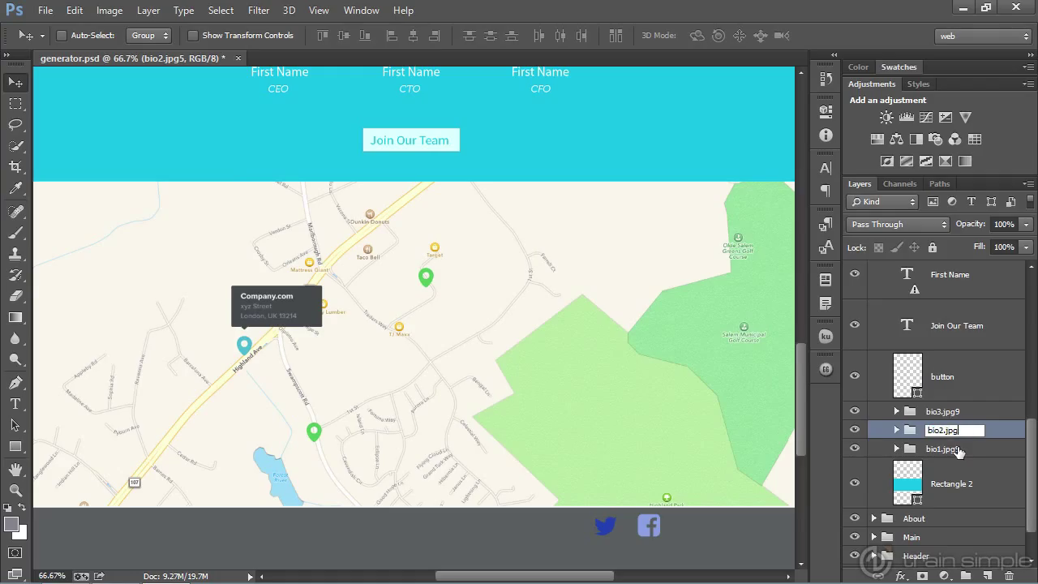
text(9)
key(Return)
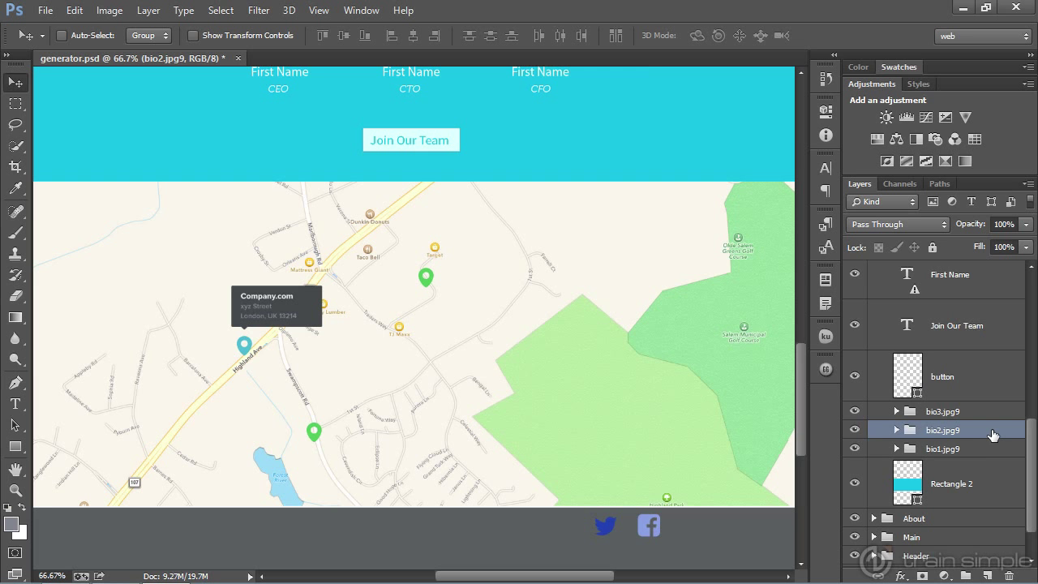
- Collapse the Team layer group and expand the Map group above it
drag(1033, 446, 1034, 268)
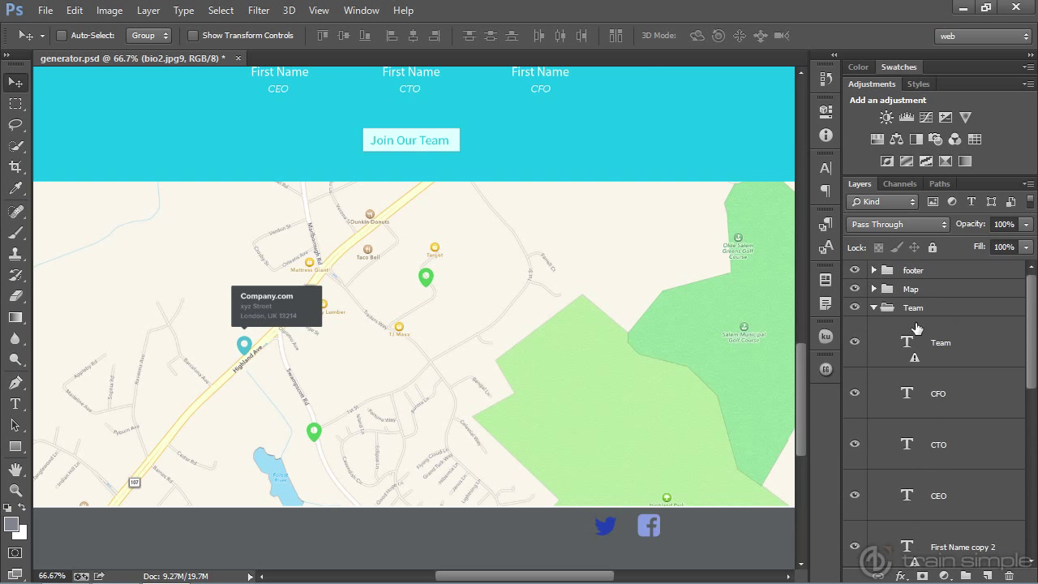
click(875, 308)
click(874, 289)
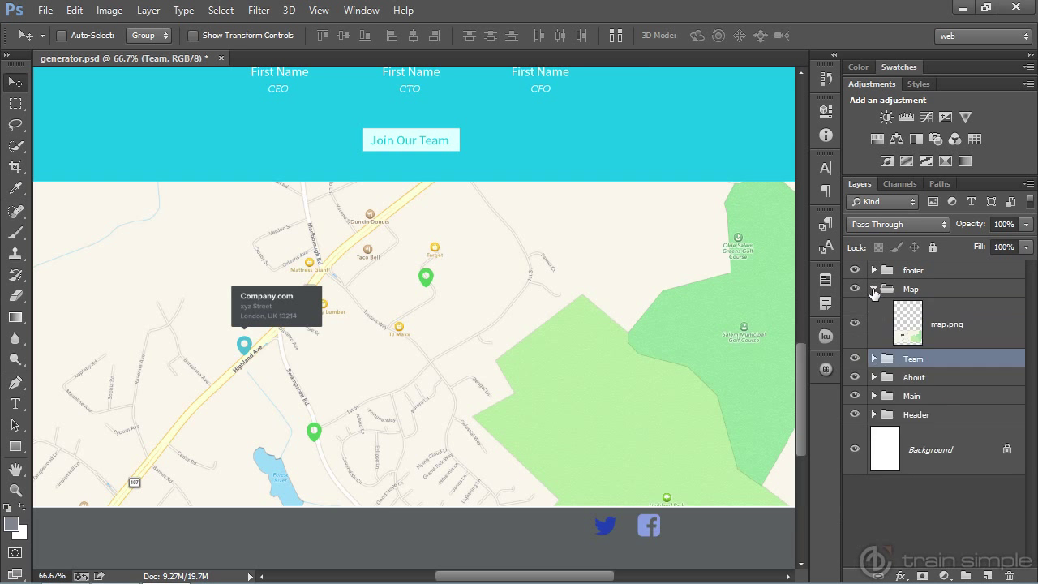
click(955, 330)
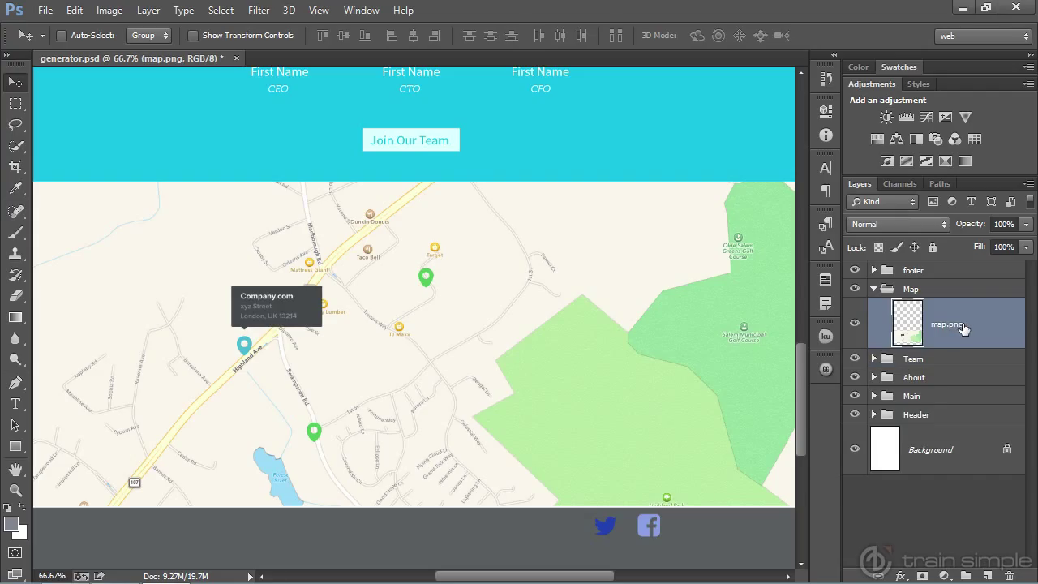
double_click(963, 327)
text(.)
text( 200% map@2x.png)
key(Return)
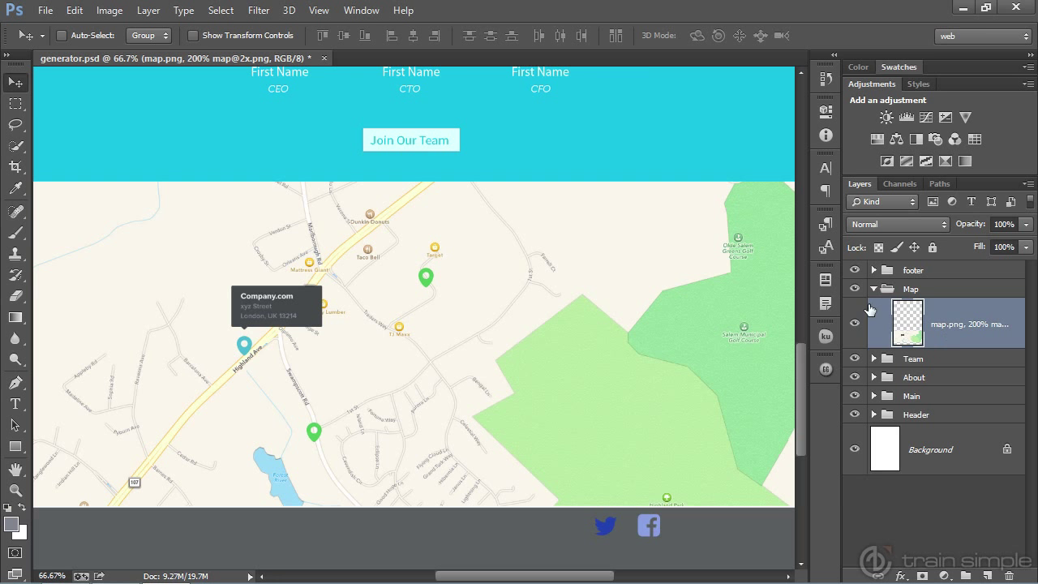
- Return to the generator-assets folder and check the file details of bio3, map@2x and map
click(963, 8)
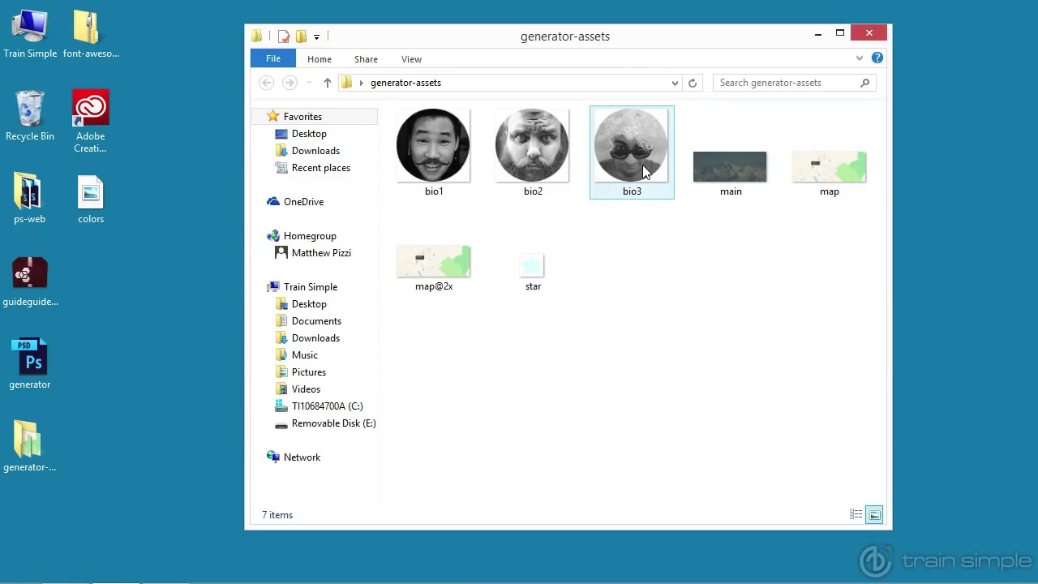
mouse_move(643, 165)
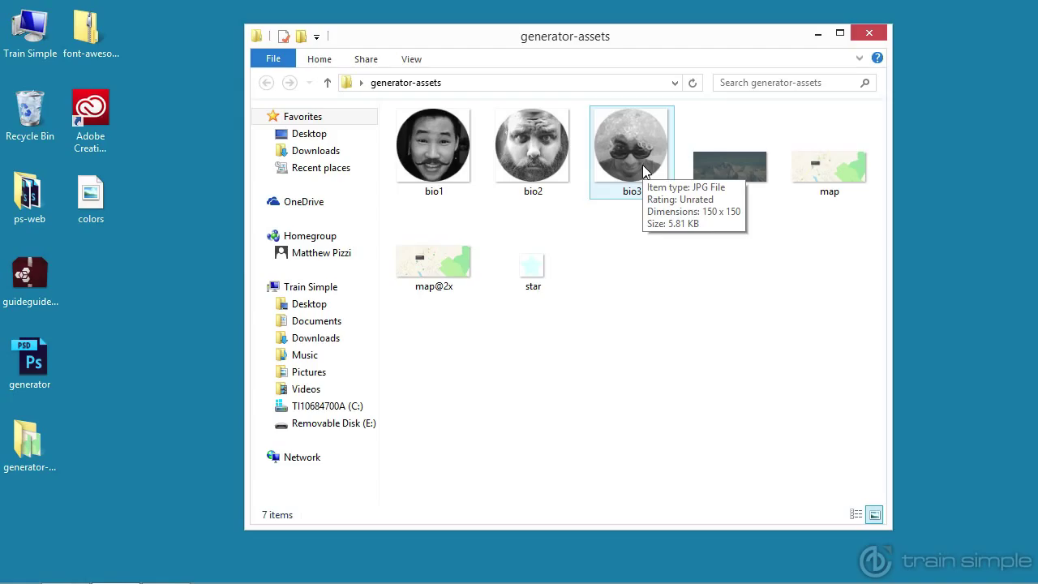
mouse_move(462, 264)
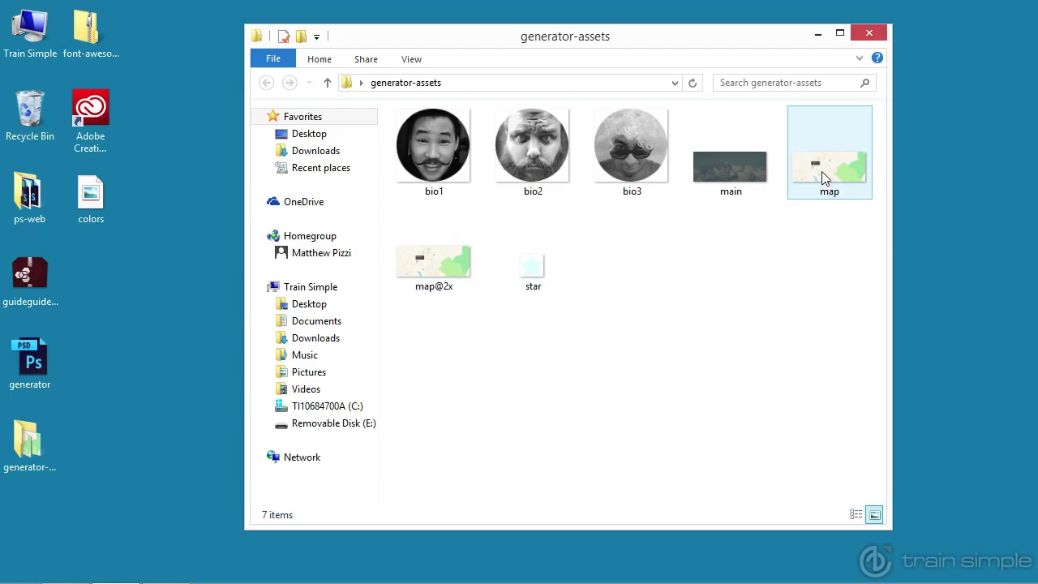
mouse_move(824, 178)
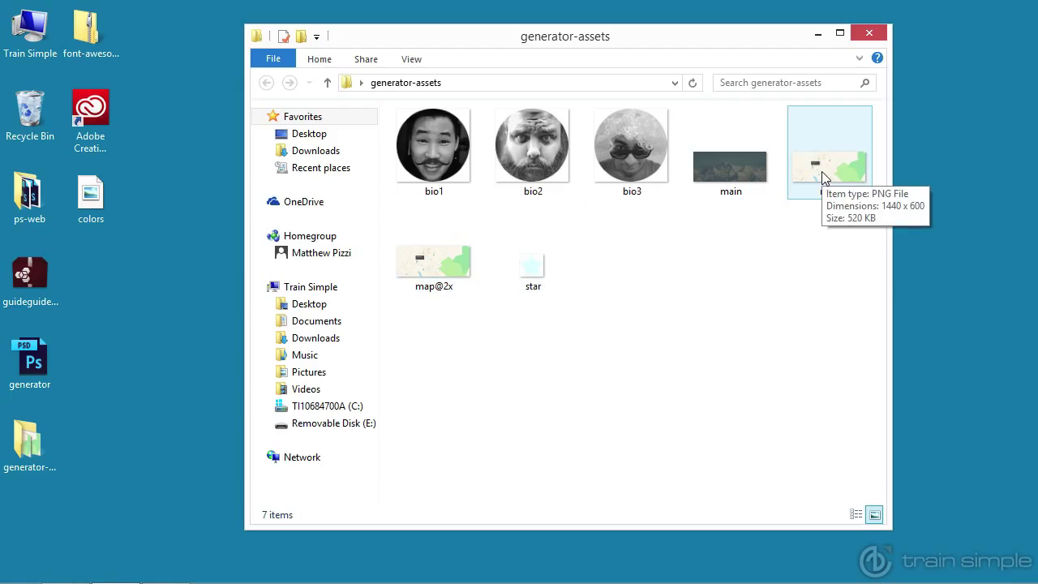
double_click(449, 267)
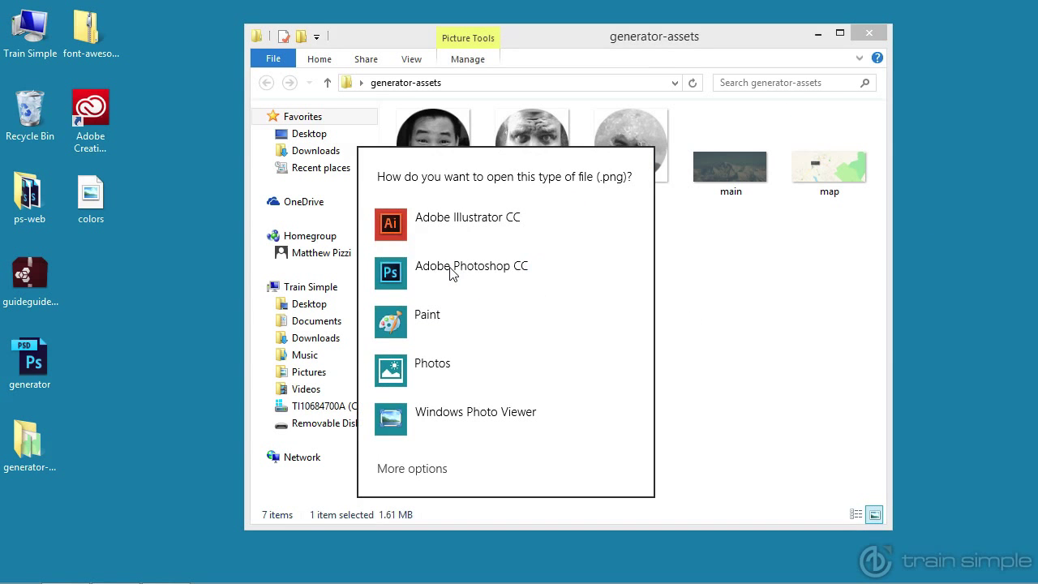
click(455, 268)
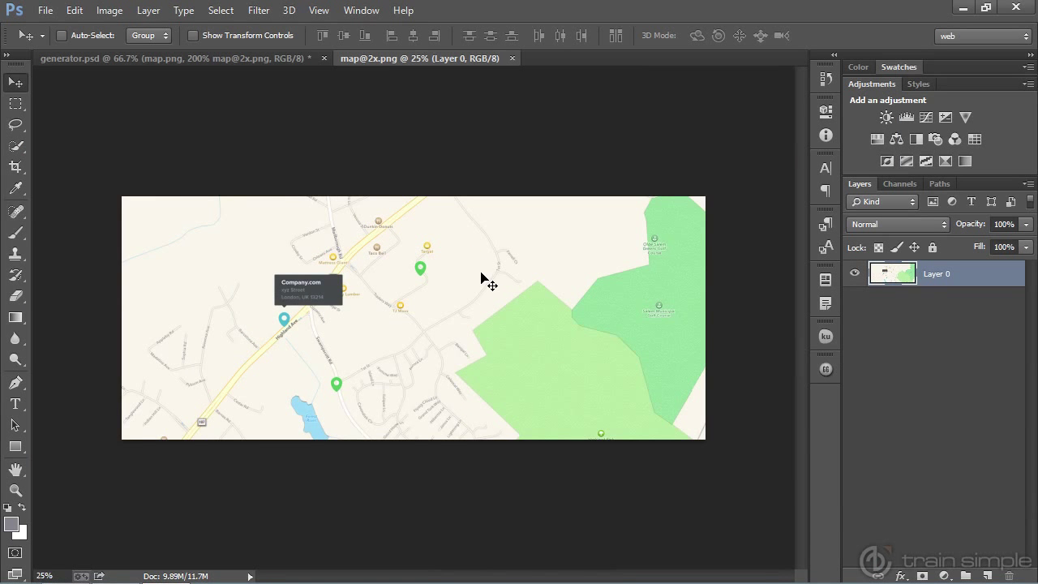
click(963, 8)
double_click(824, 170)
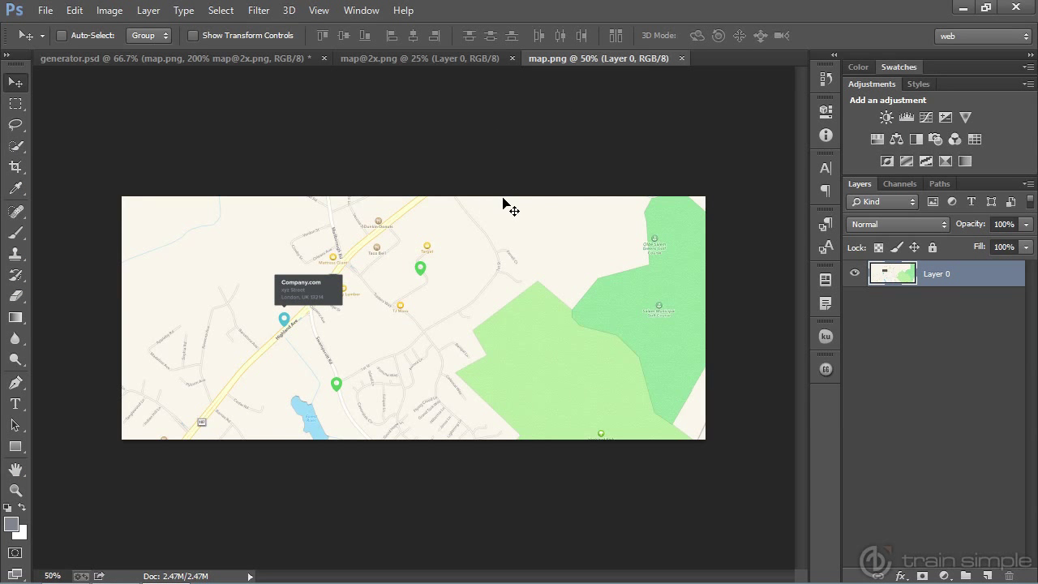
double_click(15, 490)
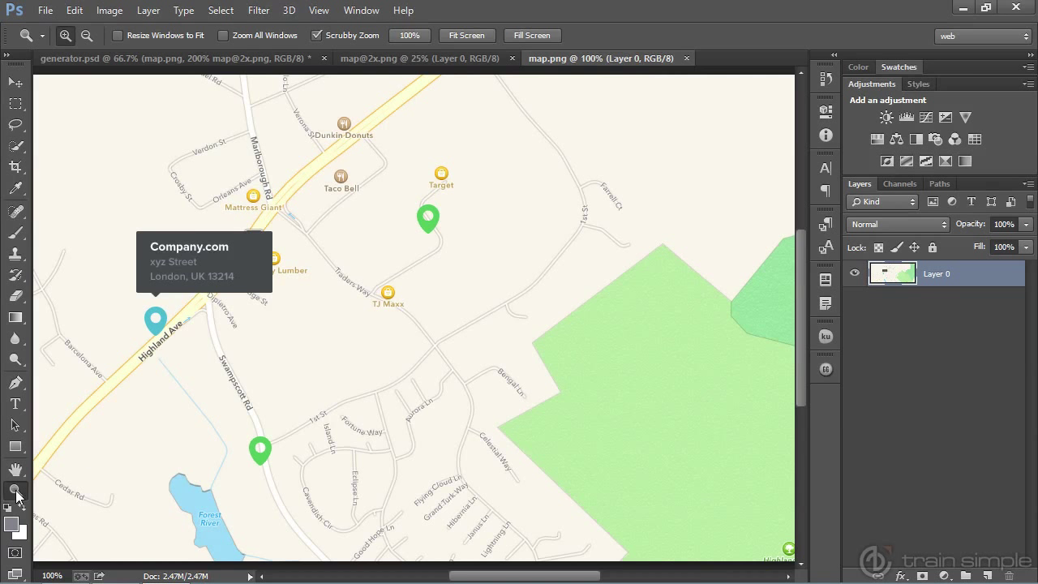
click(469, 58)
double_click(16, 490)
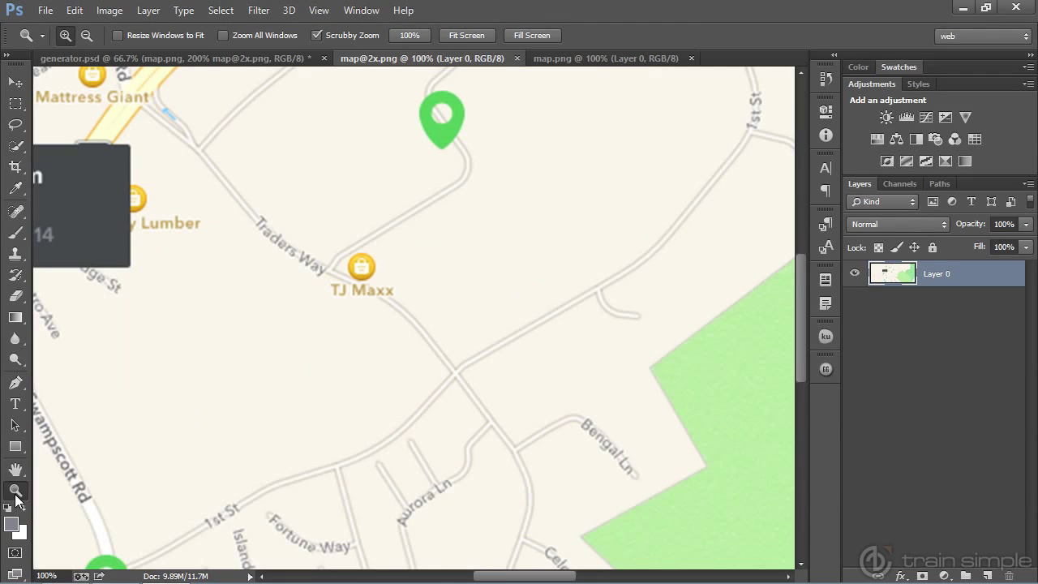
drag(501, 577, 457, 578)
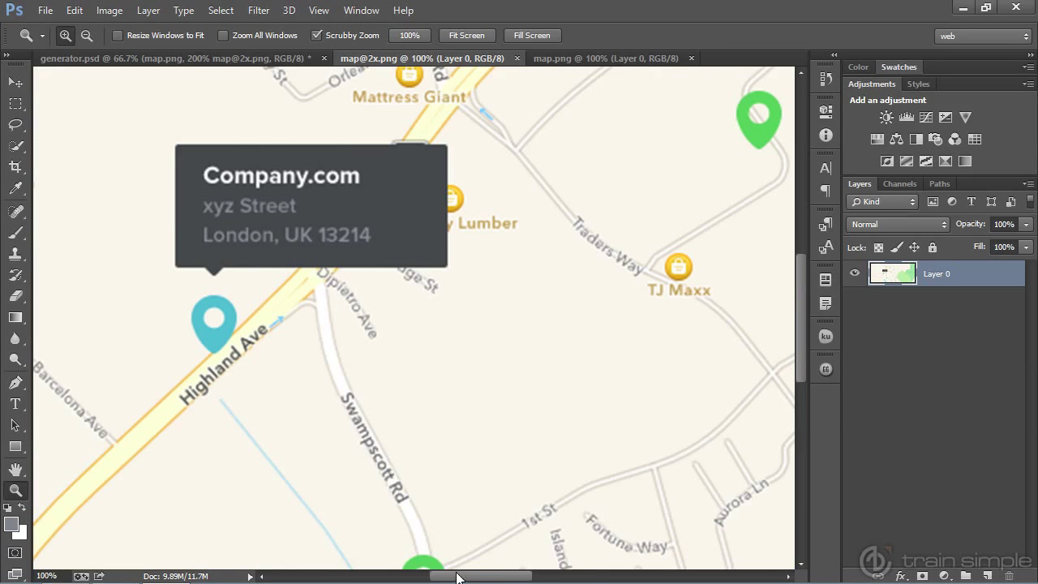
click(565, 58)
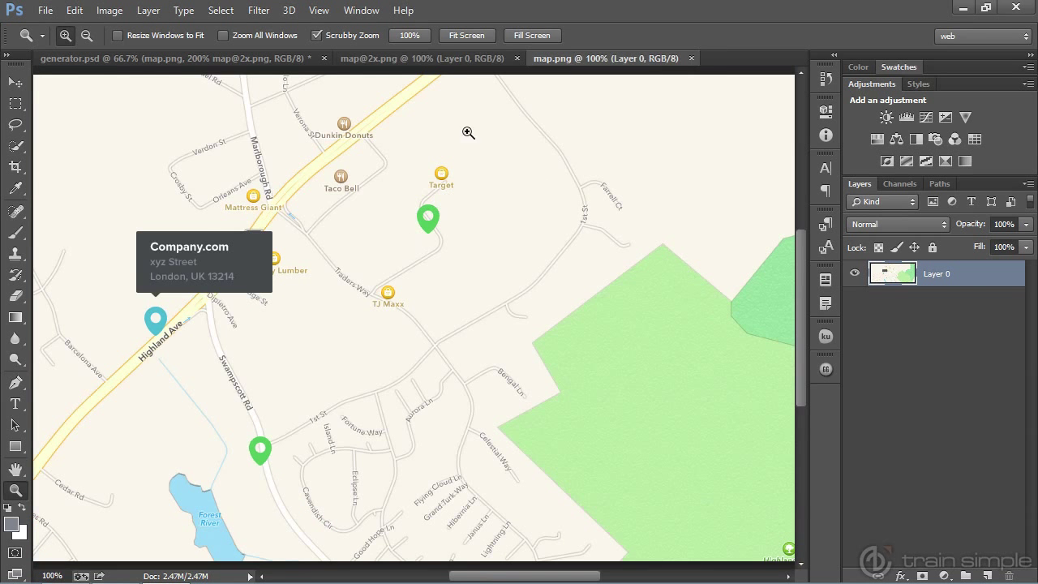
click(461, 63)
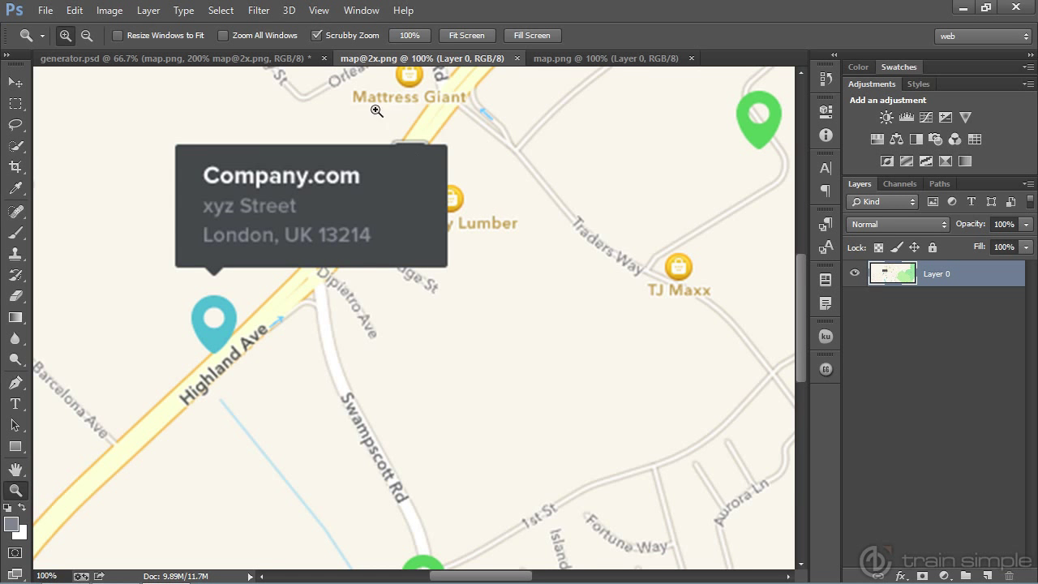
click(277, 58)
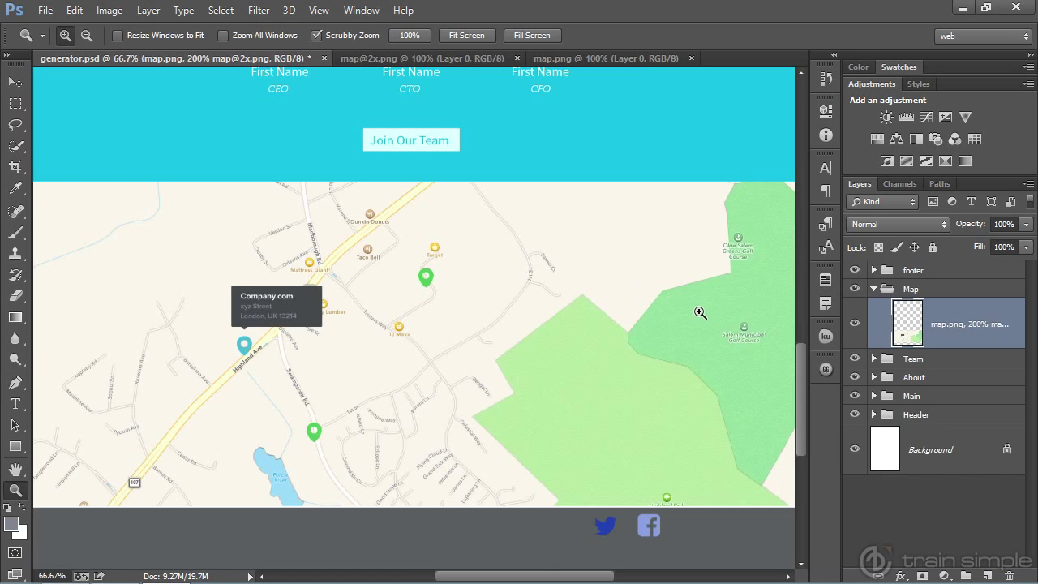